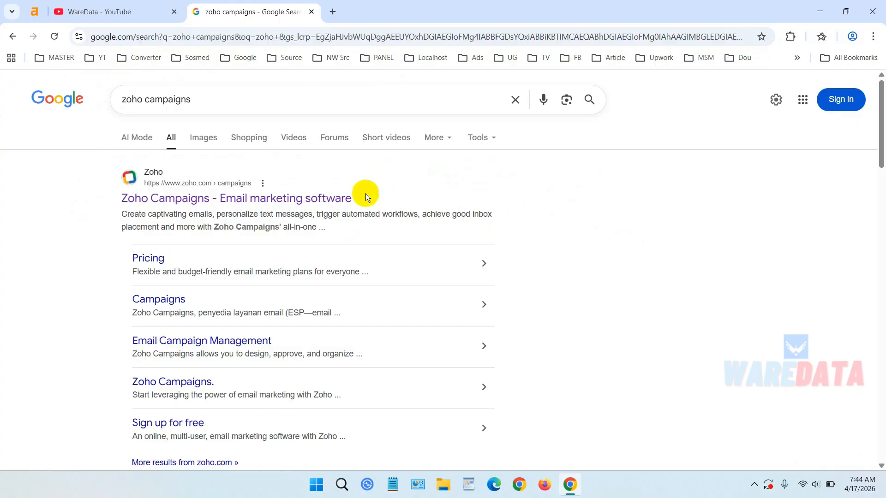
- Open the Zoho Campaigns website from the search results
{"action": "left_click", "coordinate": [328, 200]}
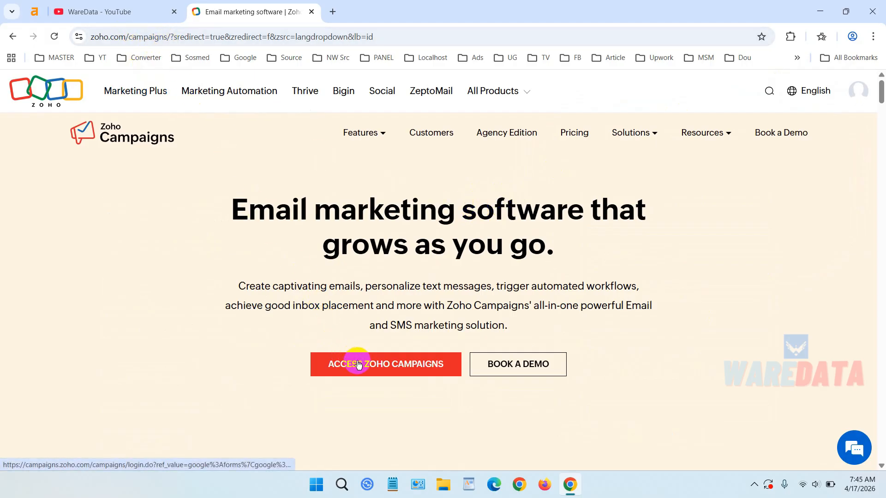
{"action": "left_click", "coordinate": [376, 367]}
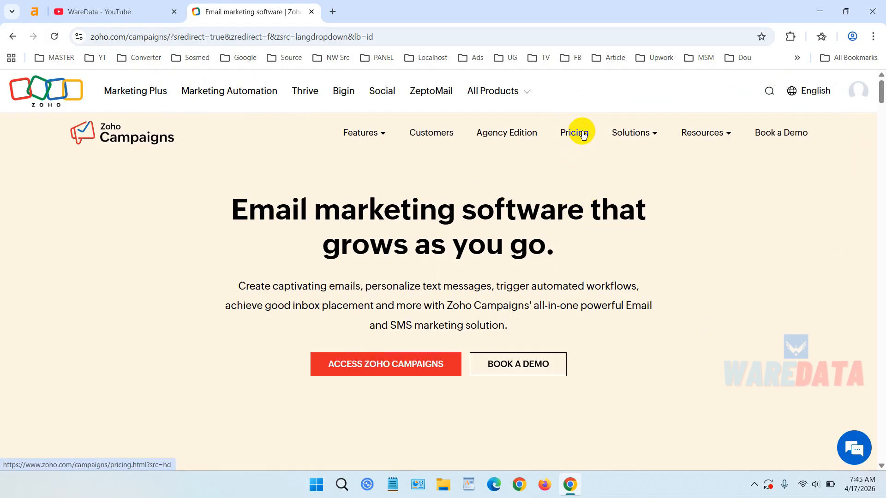
- Open the pricing page and review the available plans and their features
{"action": "left_click", "coordinate": [583, 134]}
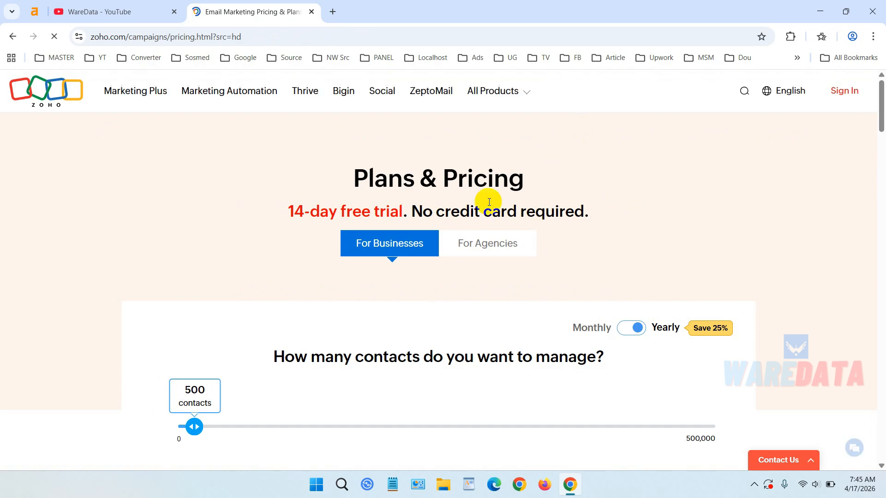
{"action": "scroll", "coordinate": [482, 208], "scroll_direction": "down", "scroll_amount": 3}
{"action": "scroll", "coordinate": [265, 337], "scroll_direction": "down", "scroll_amount": 2}
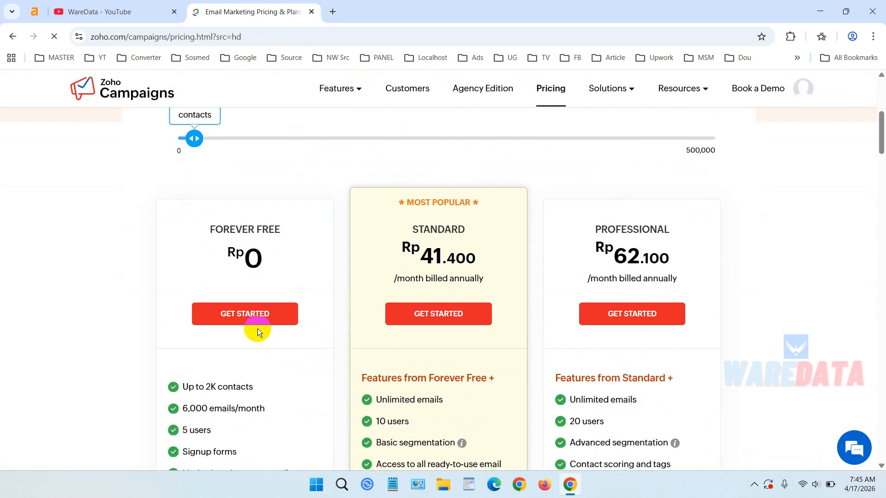
{"action": "scroll", "coordinate": [251, 249], "scroll_direction": "down", "scroll_amount": 3}
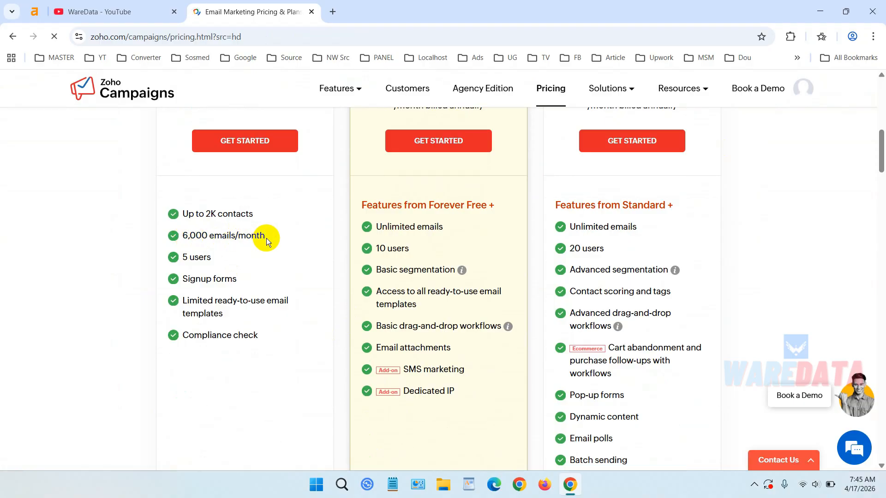
{"action": "scroll", "coordinate": [426, 241], "scroll_direction": "up", "scroll_amount": 2}
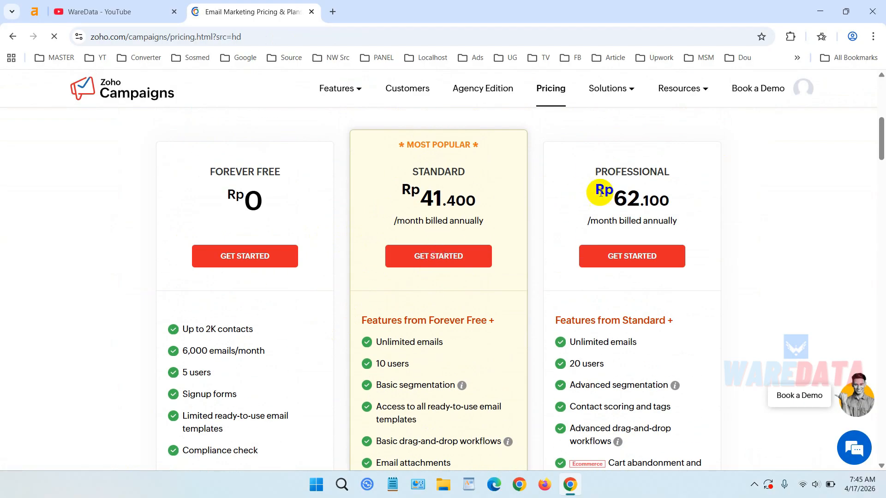
{"action": "scroll", "coordinate": [600, 319], "scroll_direction": "down", "scroll_amount": 2}
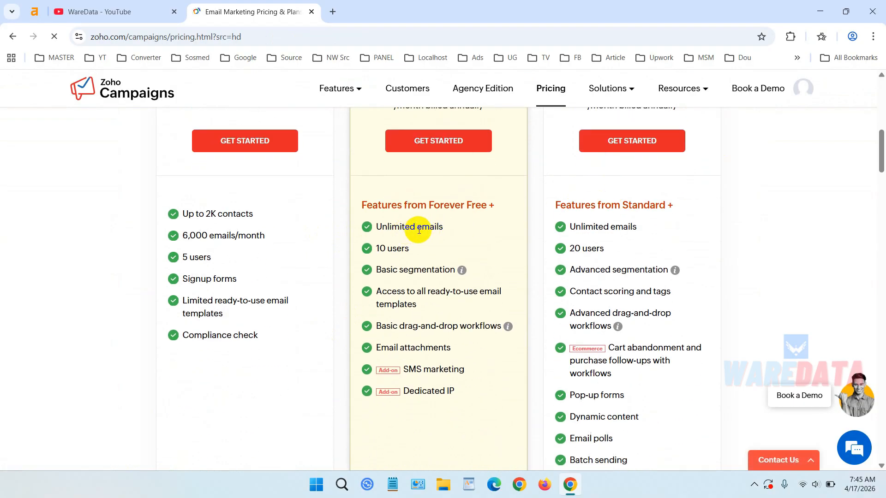
- Return to the product page and access Zoho Campaigns
{"action": "left_click", "coordinate": [13, 36]}
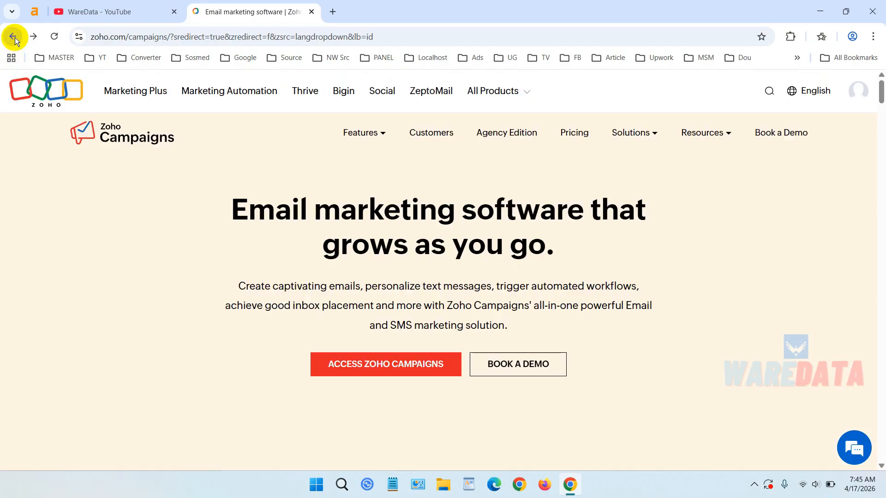
{"action": "left_click", "coordinate": [373, 365]}
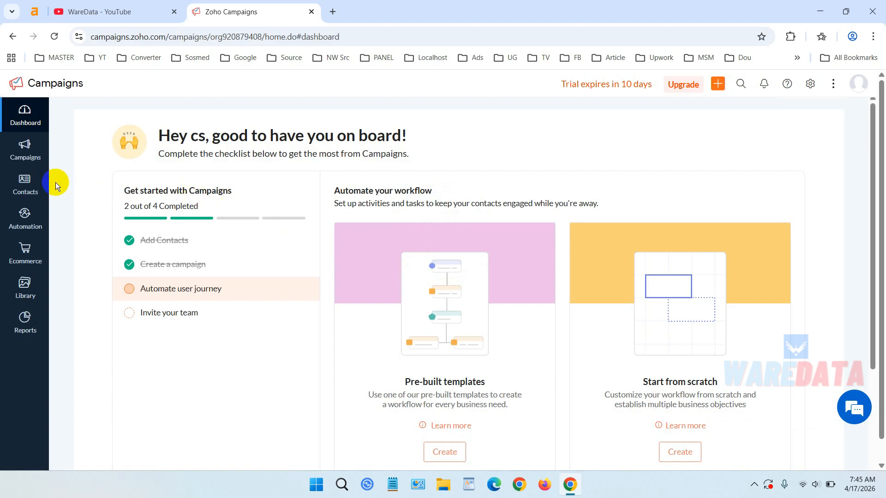
- Create a new contact list named Private Demo from the contact lists manager
{"action": "left_click", "coordinate": [37, 187]}
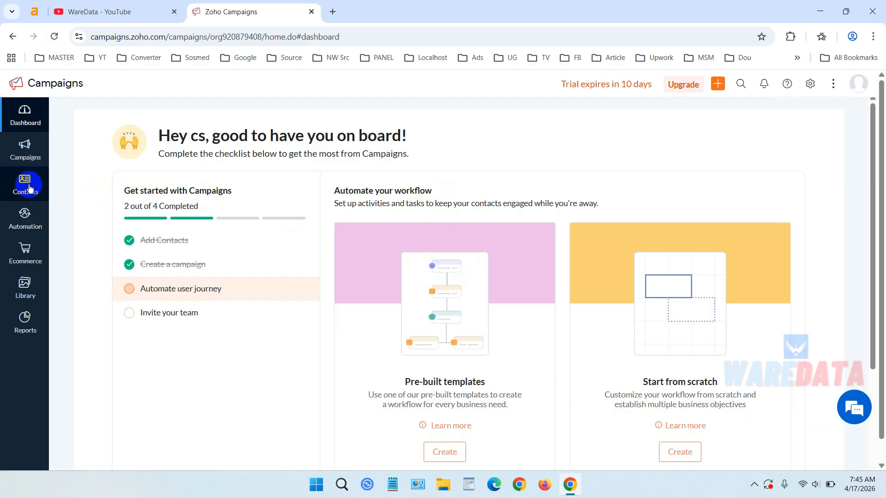
{"action": "left_click", "coordinate": [28, 185]}
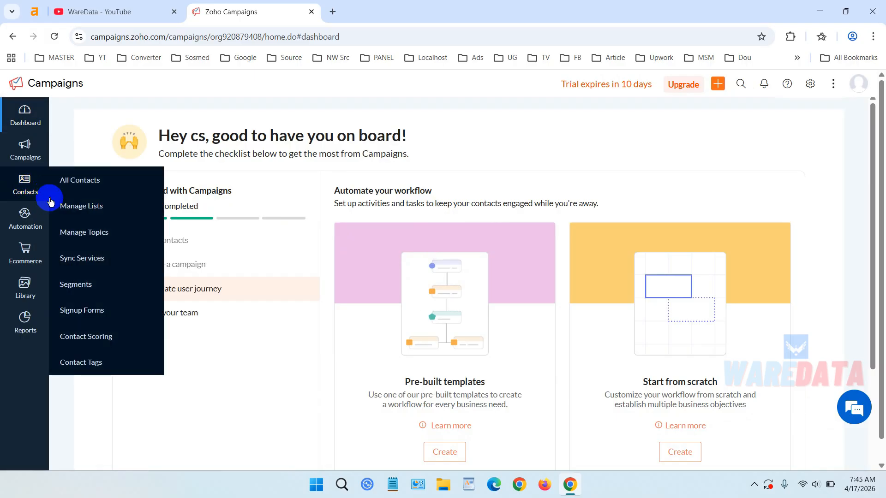
{"action": "left_click", "coordinate": [94, 211]}
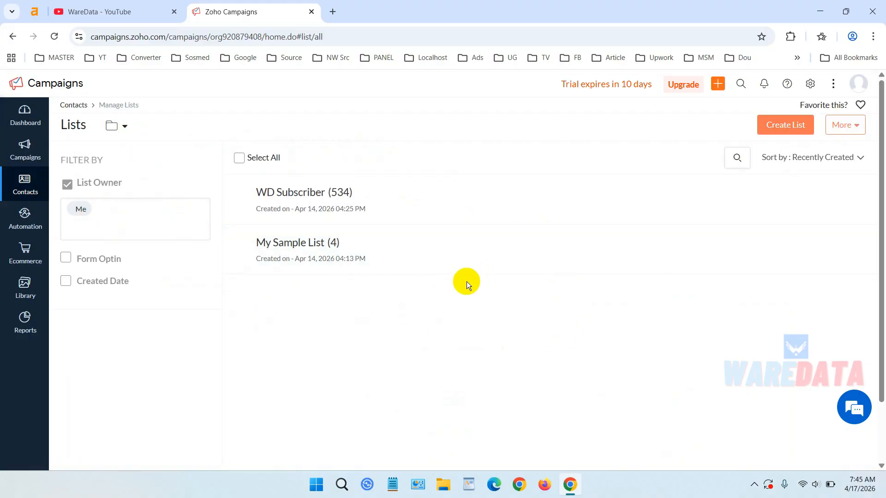
{"action": "left_click", "coordinate": [779, 128]}
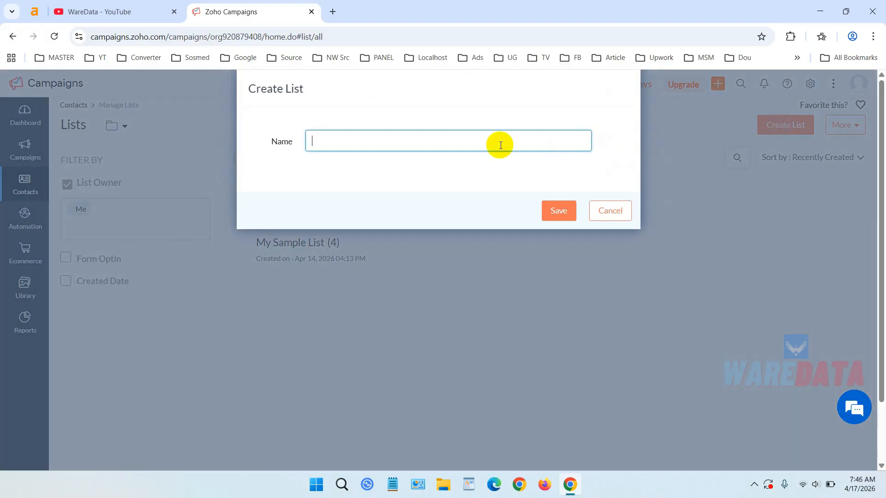
{"action": "type", "text": "Private Dmeo"}
{"action": "key", "text": "BackSpace"}
{"action": "key", "text": "BackSpace"}
{"action": "key", "text": "BackSpace"}
{"action": "type", "text": "emo"}
{"action": "left_click", "coordinate": [559, 209]}
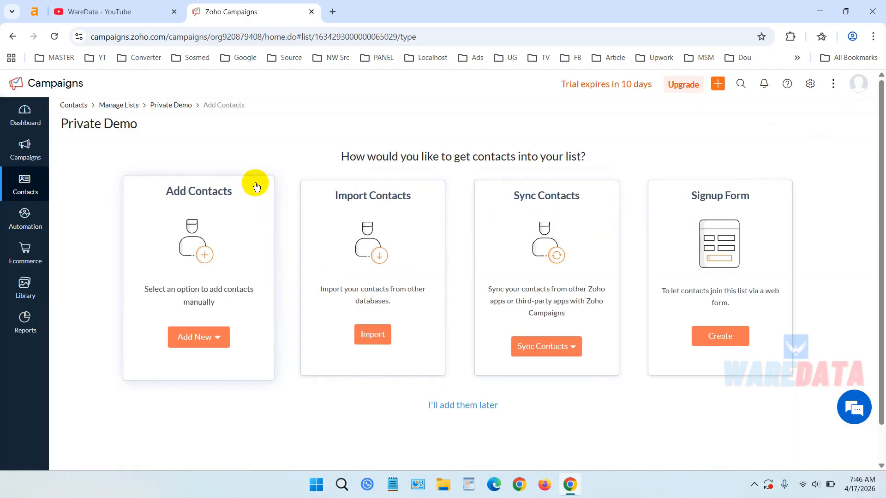
- Choose to add multiple contacts manually to the new list
{"action": "left_click", "coordinate": [210, 333]}
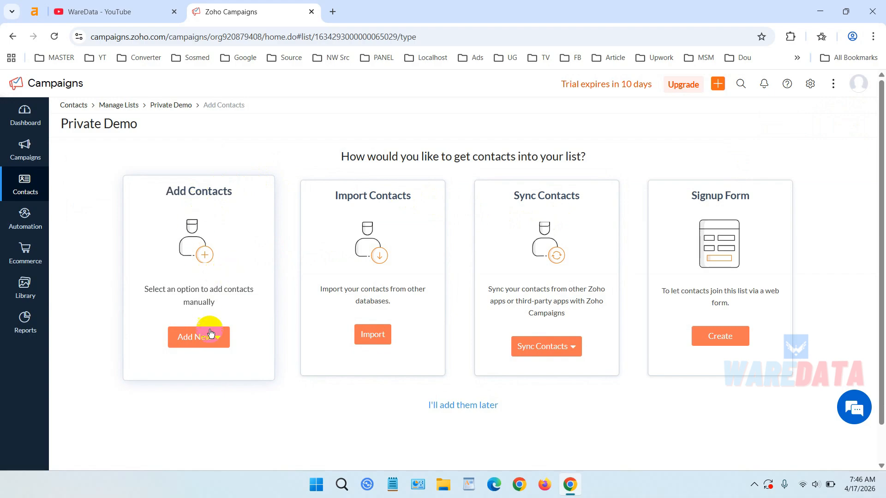
{"action": "left_click", "coordinate": [217, 340]}
{"action": "left_click", "coordinate": [372, 337]}
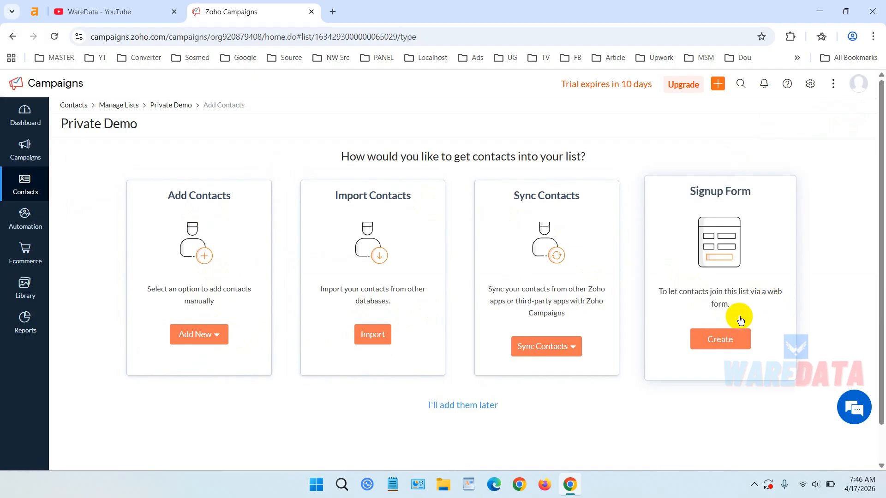
{"action": "left_click", "coordinate": [221, 340]}
{"action": "left_click", "coordinate": [208, 357]}
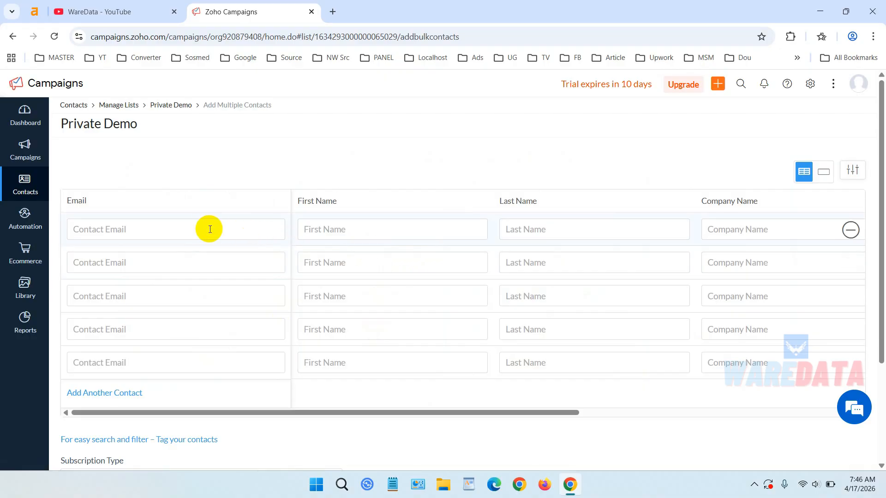
- Fill in the first contact's email address and first name
{"action": "left_click", "coordinate": [206, 230]}
{"action": "left_click", "coordinate": [208, 256]}
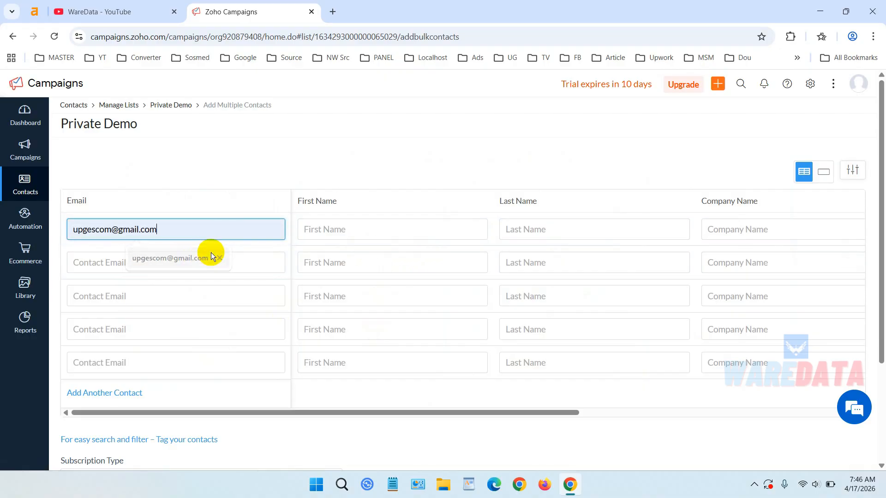
{"action": "left_click", "coordinate": [372, 229]}
{"action": "left_click", "coordinate": [388, 257]}
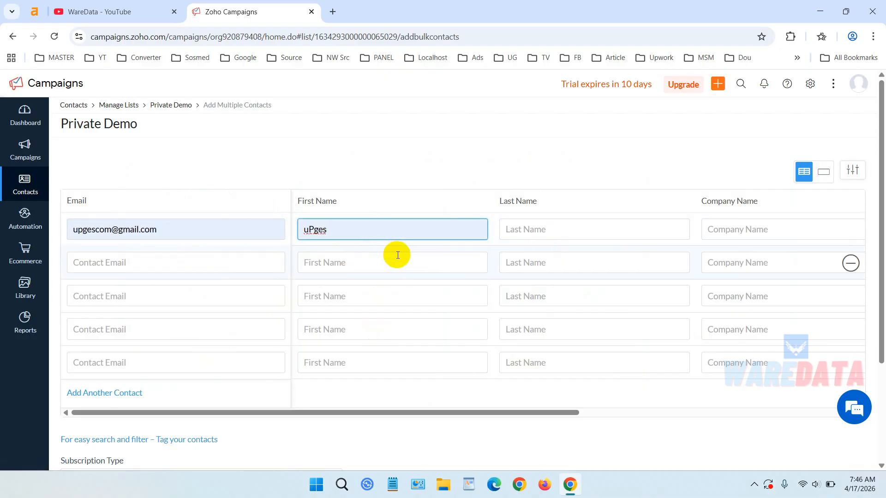
- Confirm that the contacts have given consent to receive emails and add them to the list
{"action": "scroll", "coordinate": [651, 271], "scroll_direction": "down", "scroll_amount": 3}
{"action": "scroll", "coordinate": [651, 272], "scroll_direction": "down", "scroll_amount": 1}
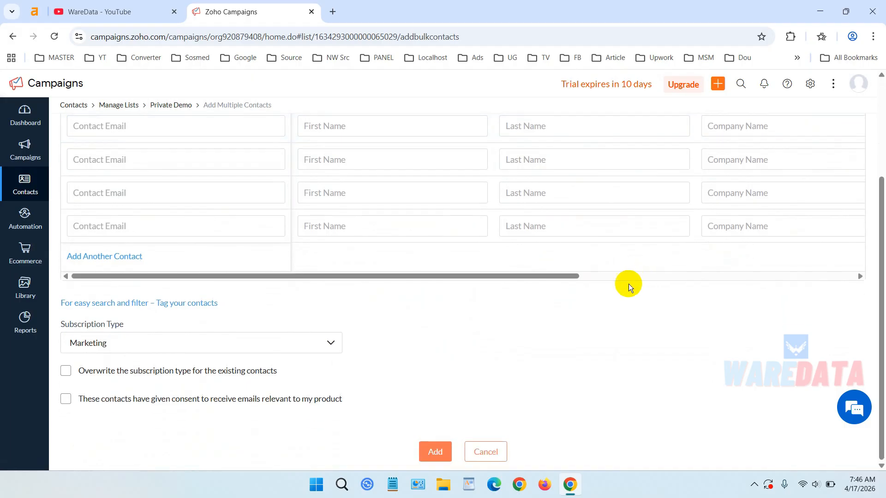
{"action": "left_click", "coordinate": [442, 450]}
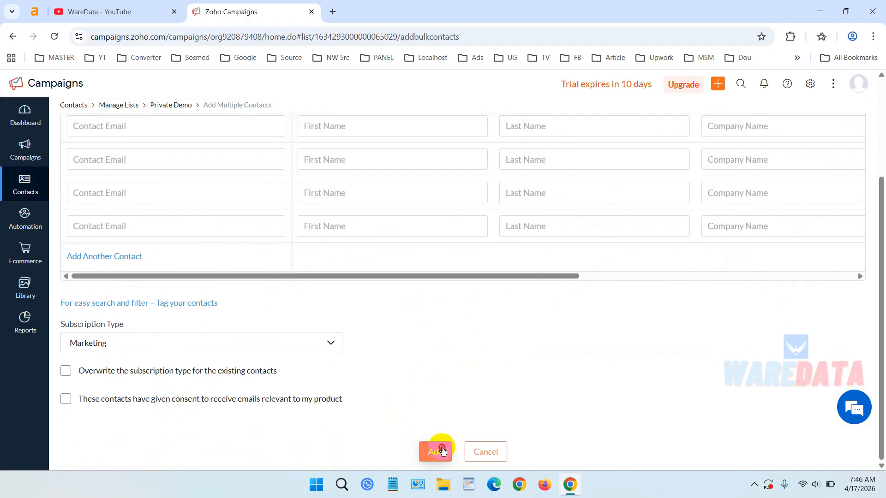
{"action": "left_click", "coordinate": [61, 399]}
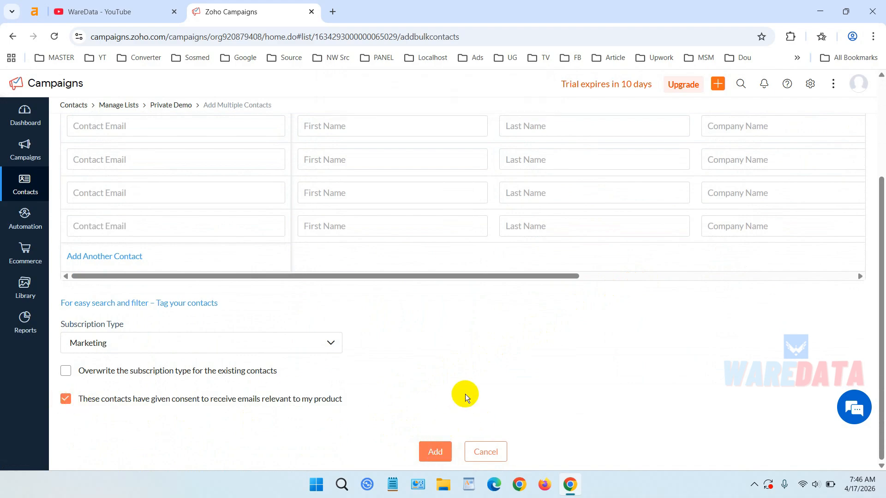
{"action": "scroll", "coordinate": [475, 367], "scroll_direction": "up", "scroll_amount": 3}
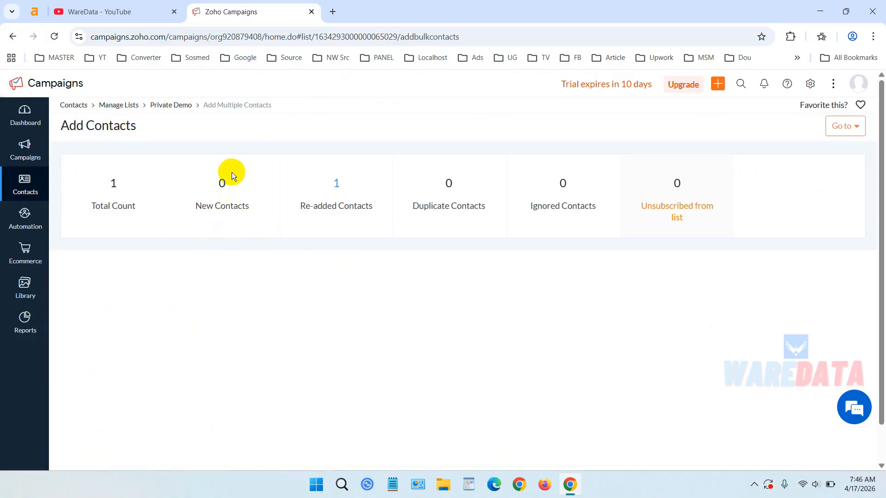
- Return to the contact lists overview to check the new list
{"action": "left_click", "coordinate": [25, 187]}
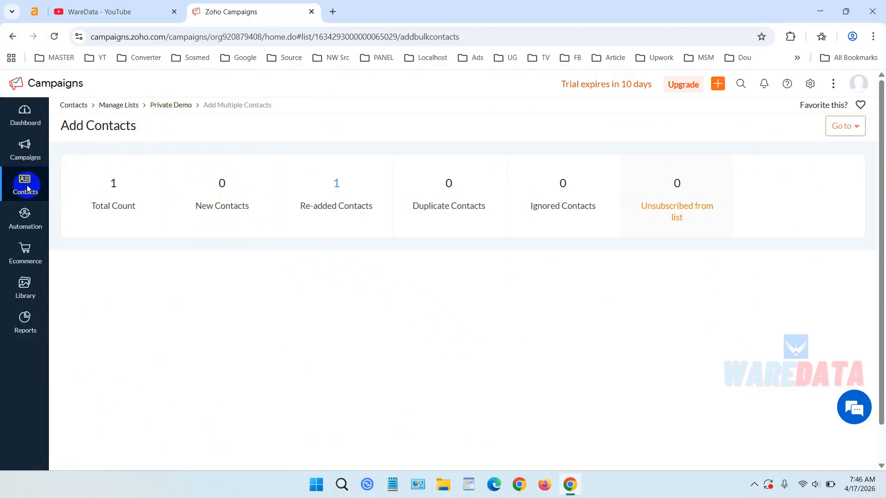
{"action": "left_click", "coordinate": [91, 212]}
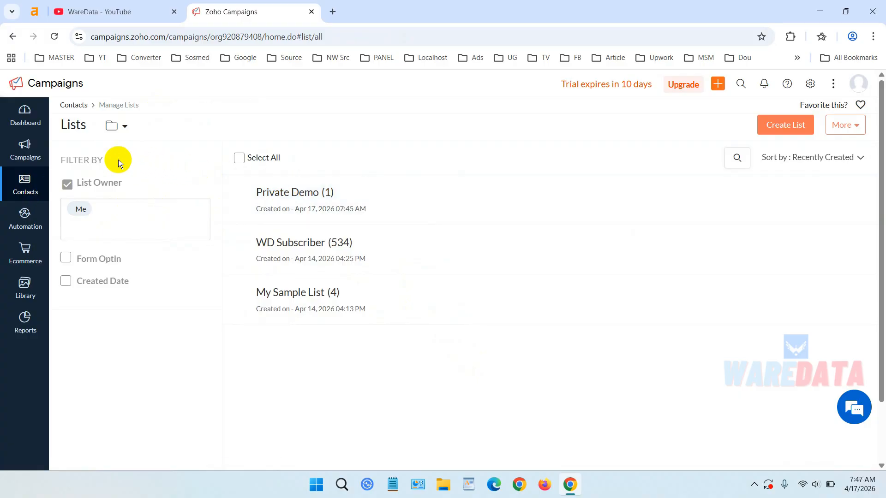
{"action": "left_click", "coordinate": [22, 157]}
{"action": "left_click", "coordinate": [22, 157]}
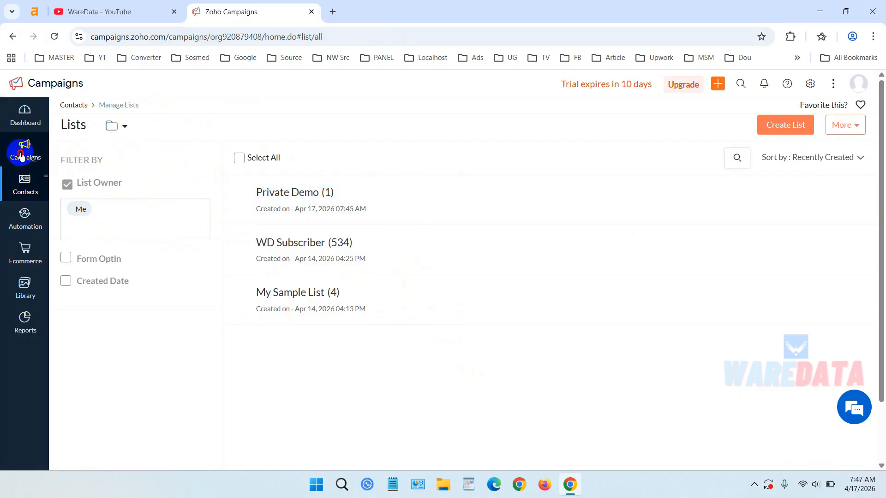
- Start a new regular email campaign from Email Campaigns
{"action": "left_click", "coordinate": [97, 149]}
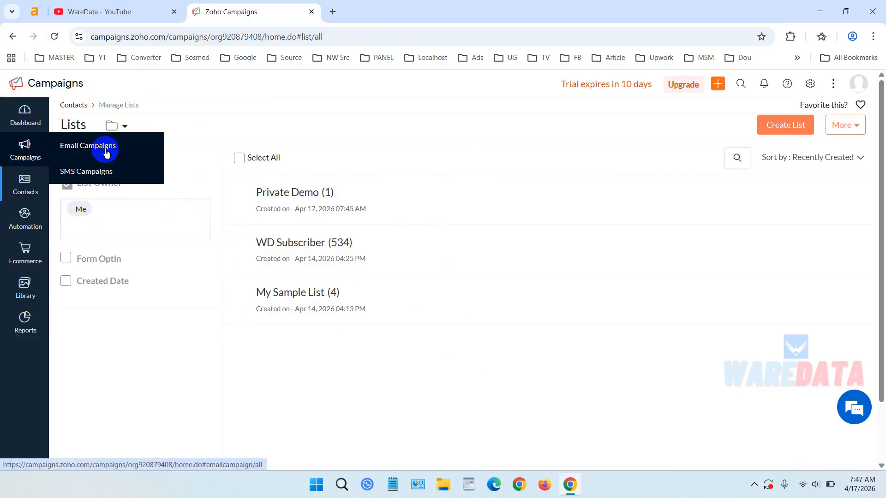
{"action": "left_click", "coordinate": [106, 150]}
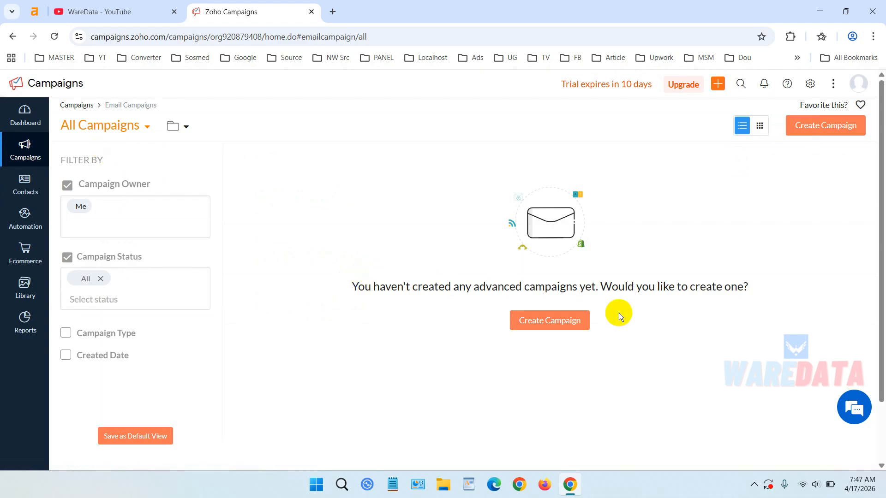
{"action": "left_click", "coordinate": [562, 324]}
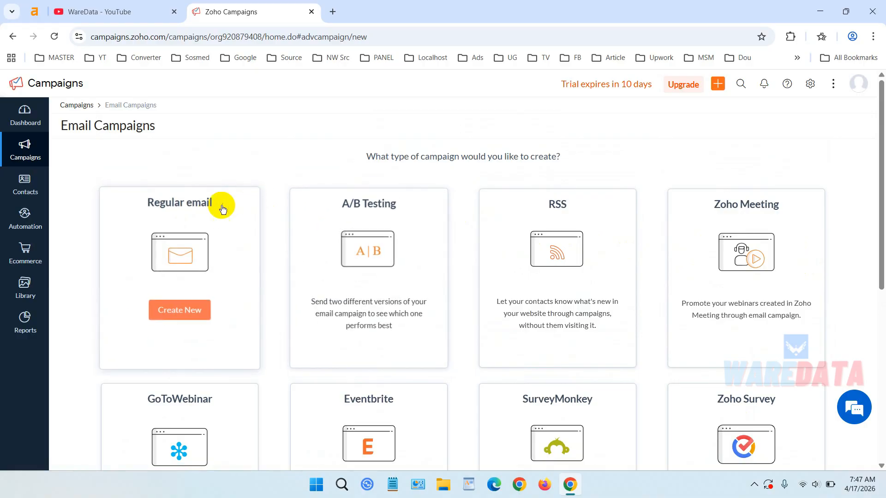
{"action": "left_click", "coordinate": [189, 310]}
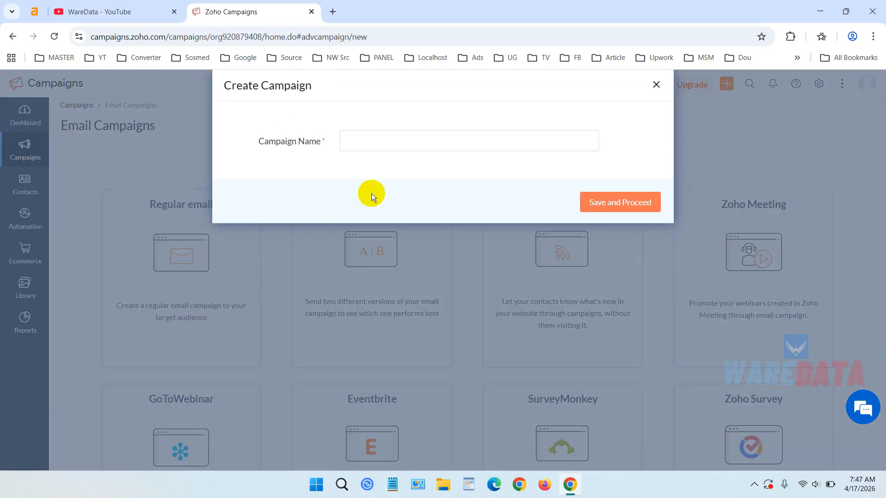
- Name the campaign First Campaign and save it
{"action": "left_click", "coordinate": [417, 143]}
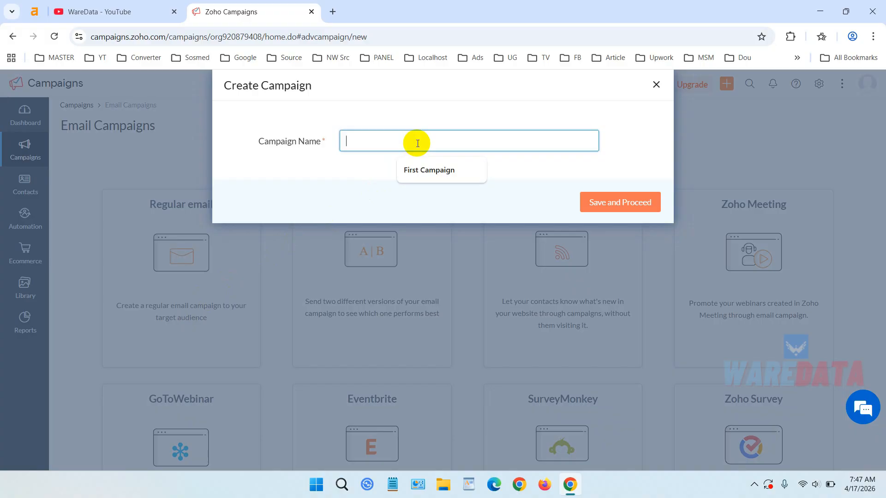
{"action": "left_click", "coordinate": [427, 173]}
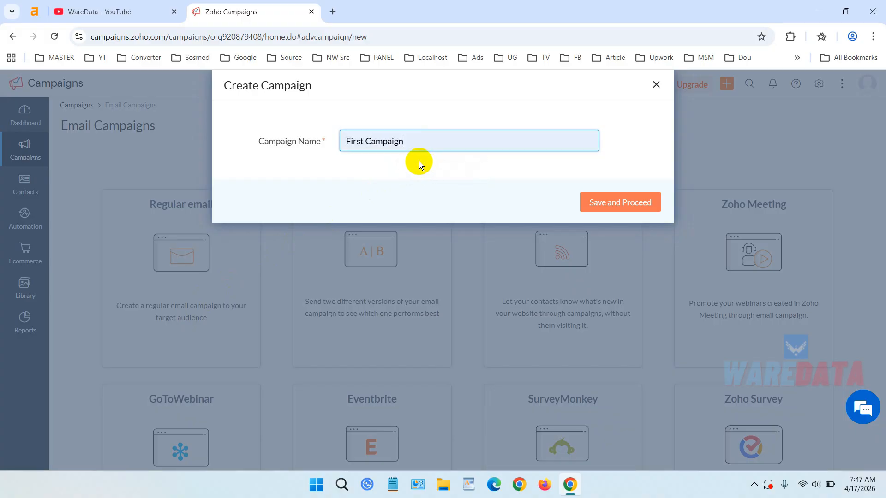
{"action": "left_click", "coordinate": [623, 206]}
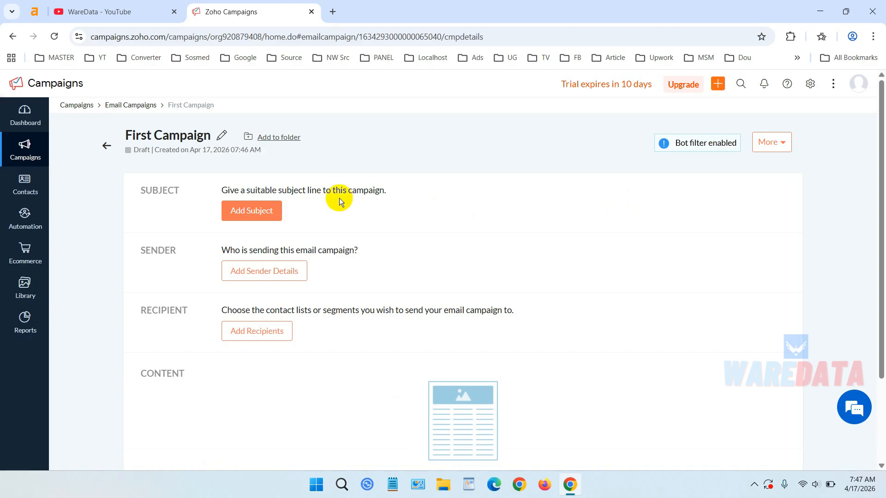
- Set the campaign subject line to "This is a First Campaign" and save it
{"action": "left_click", "coordinate": [257, 212]}
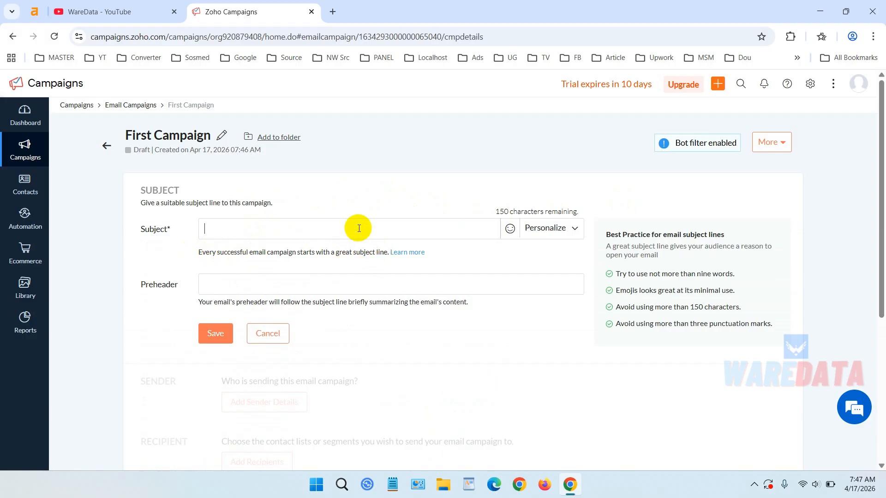
{"action": "type", "text": "This is a First Campaign"}
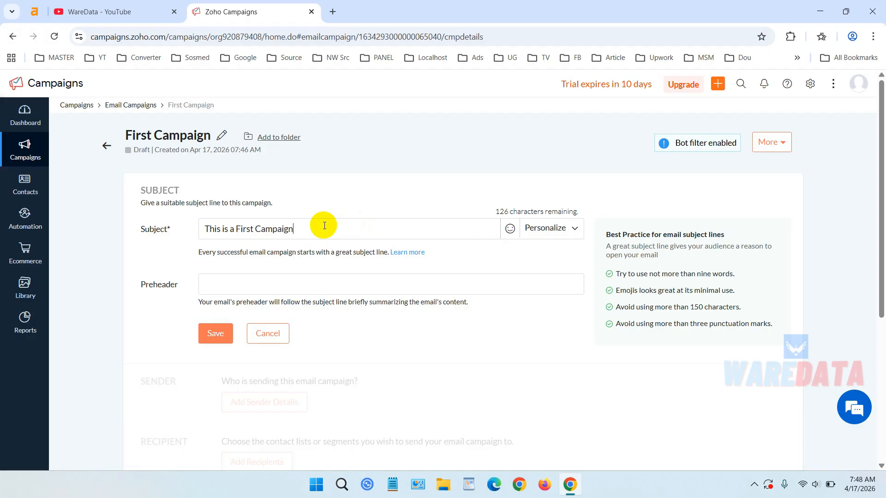
{"action": "left_click_drag", "start_coordinate": [326, 225], "coordinate": [205, 217]}
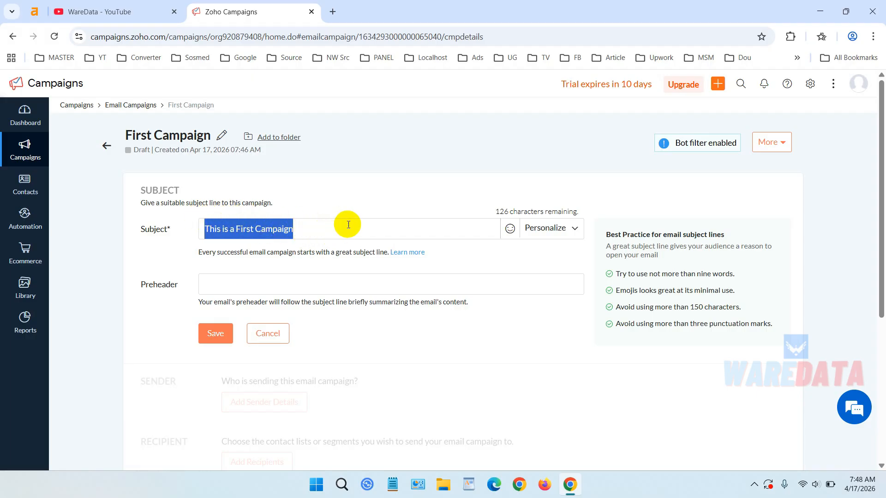
{"action": "scroll", "coordinate": [348, 224], "scroll_direction": "down", "scroll_amount": 1}
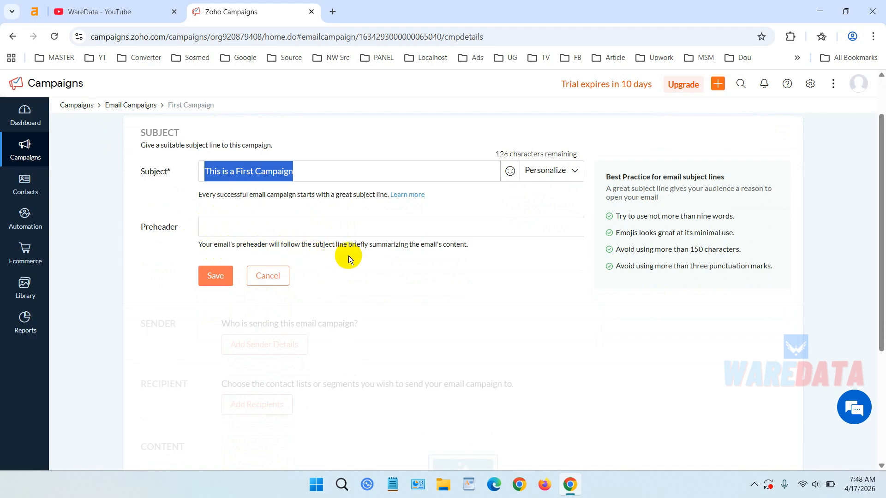
{"action": "left_click", "coordinate": [218, 276]}
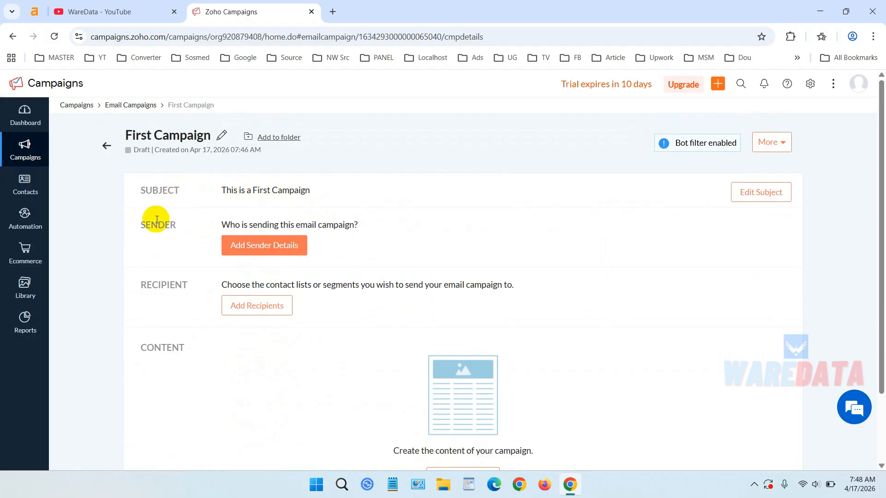
- Add sender details with the sender name WareData, keeping the same sender for all, and save them
{"action": "left_click", "coordinate": [273, 244]}
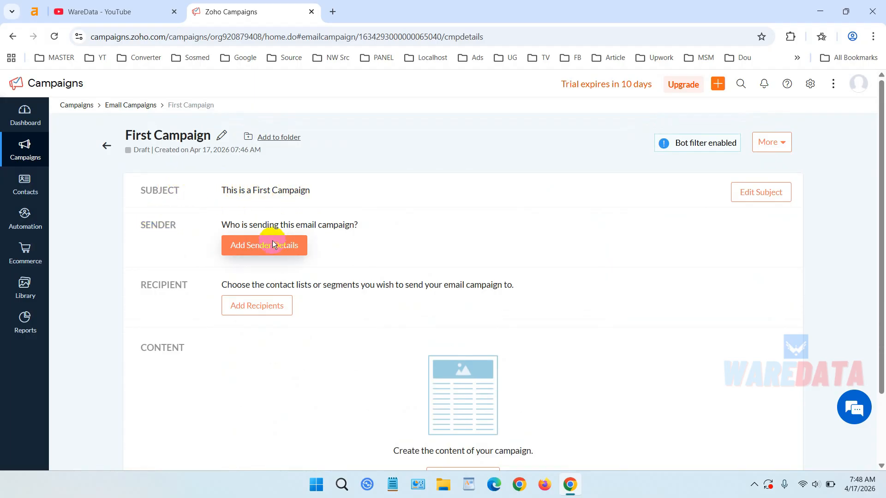
{"action": "scroll", "coordinate": [272, 240], "scroll_direction": "down", "scroll_amount": 1}
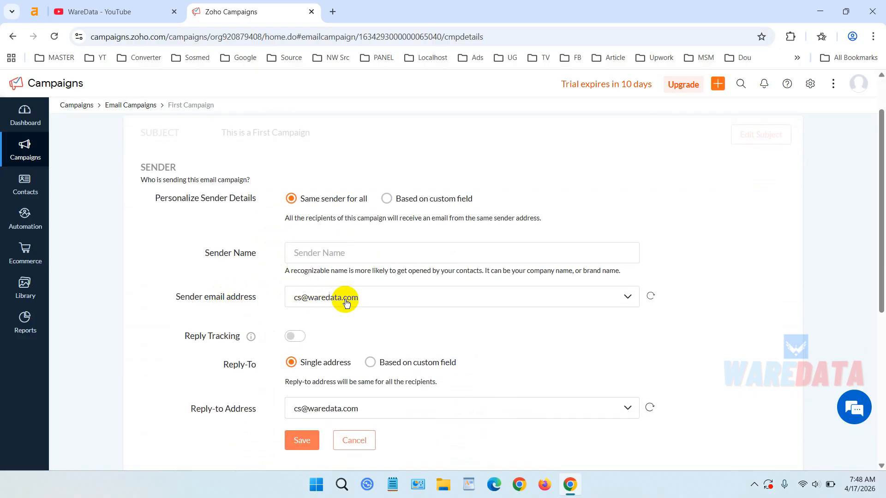
{"action": "left_click", "coordinate": [332, 251]}
{"action": "left_click", "coordinate": [363, 282]}
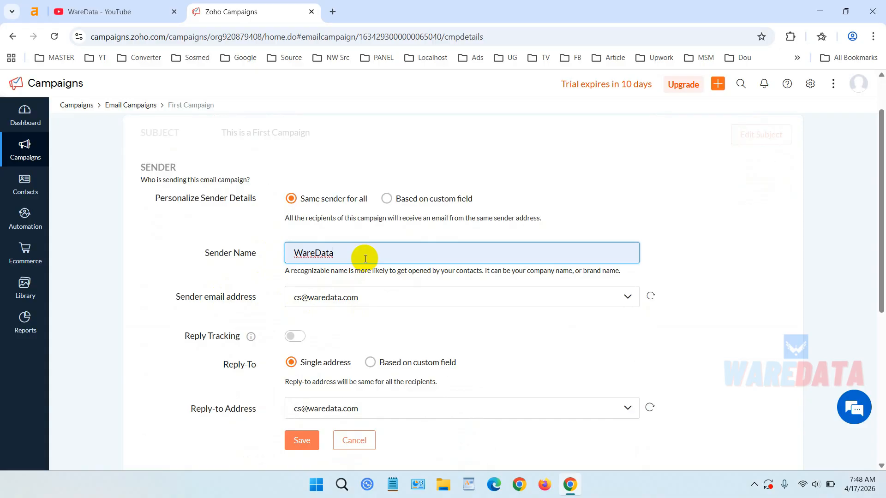
{"action": "scroll", "coordinate": [367, 262], "scroll_direction": "down", "scroll_amount": 1}
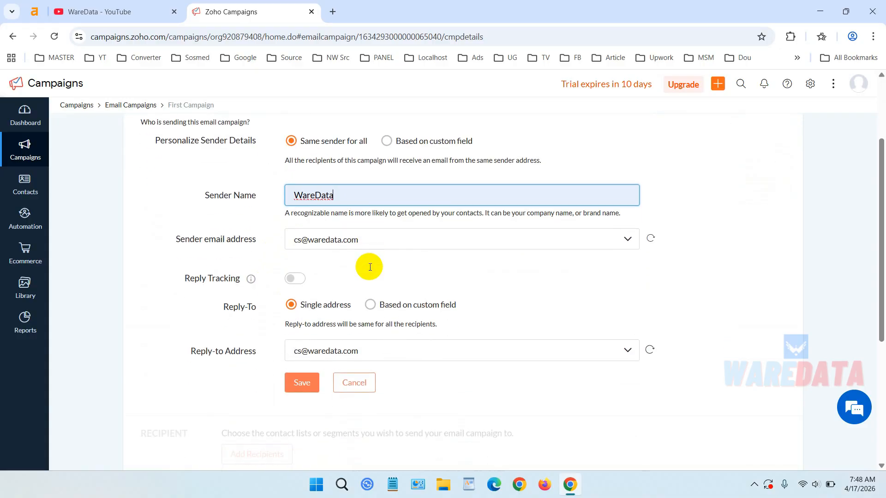
{"action": "left_click", "coordinate": [305, 386]}
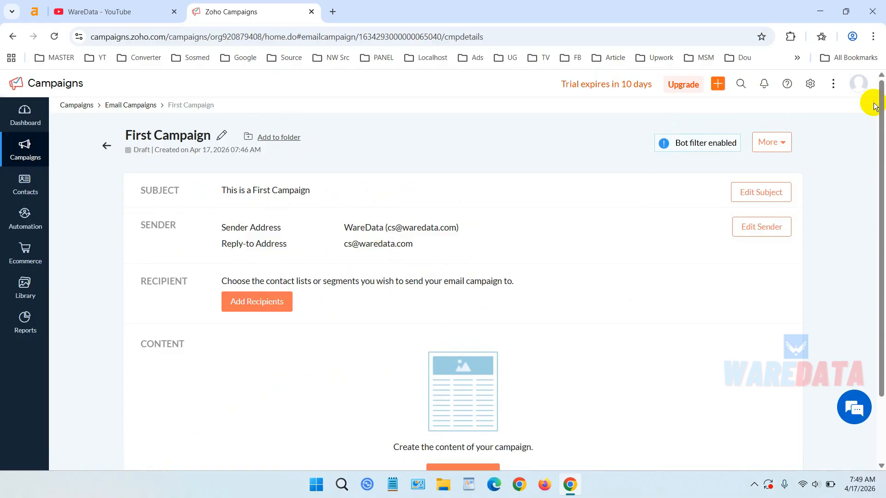
- Add the Private Demo contact list as the campaign's recipients
{"action": "left_click", "coordinate": [870, 86]}
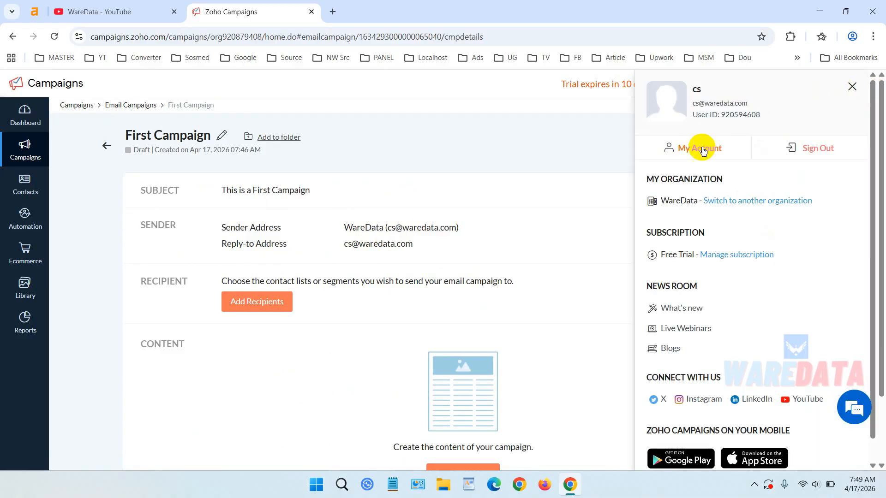
{"action": "left_click", "coordinate": [556, 121]}
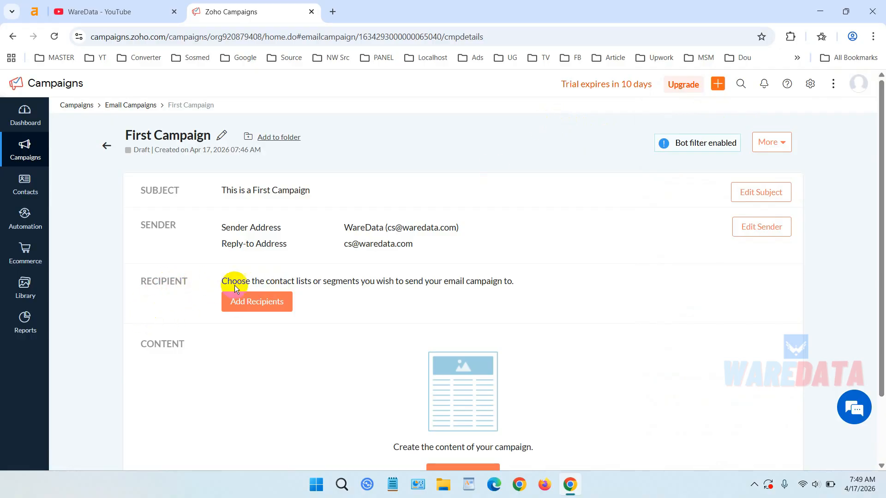
{"action": "left_click", "coordinate": [263, 297]}
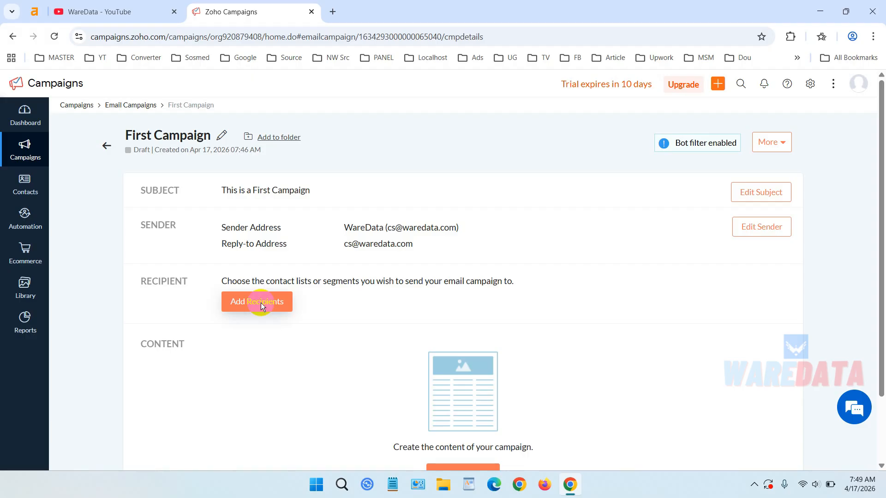
{"action": "left_click", "coordinate": [261, 303]}
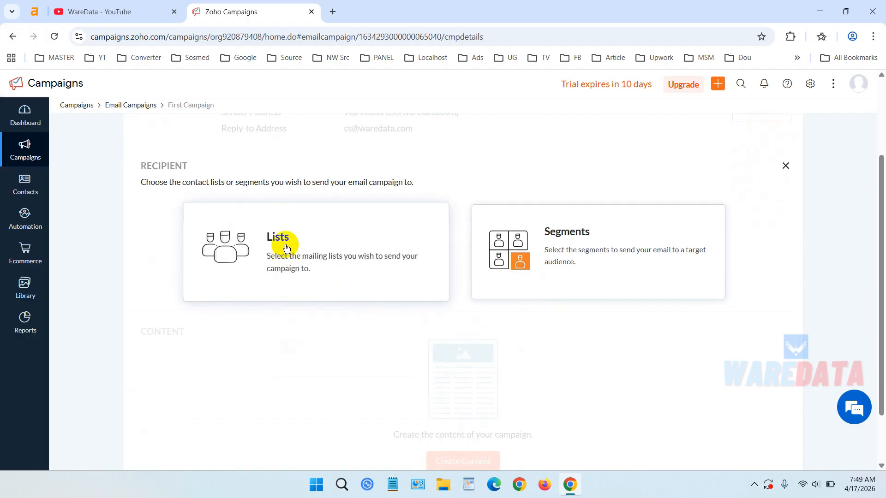
{"action": "left_click", "coordinate": [286, 249]}
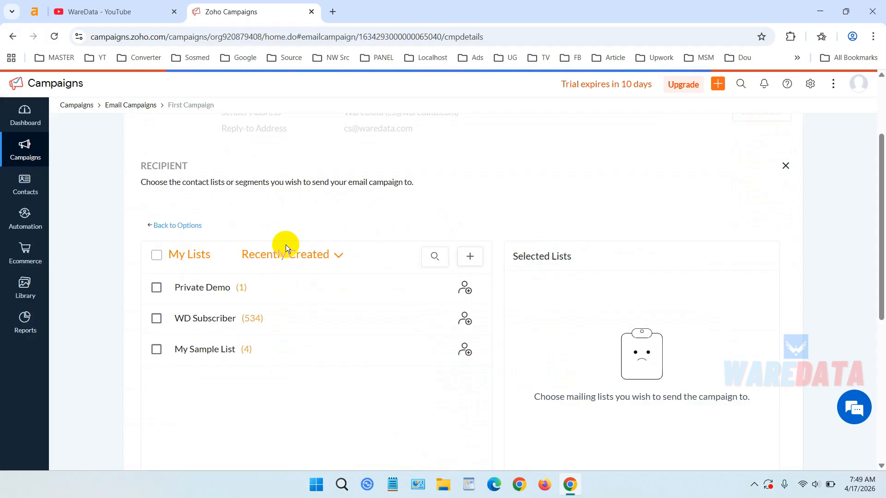
{"action": "left_click", "coordinate": [157, 289]}
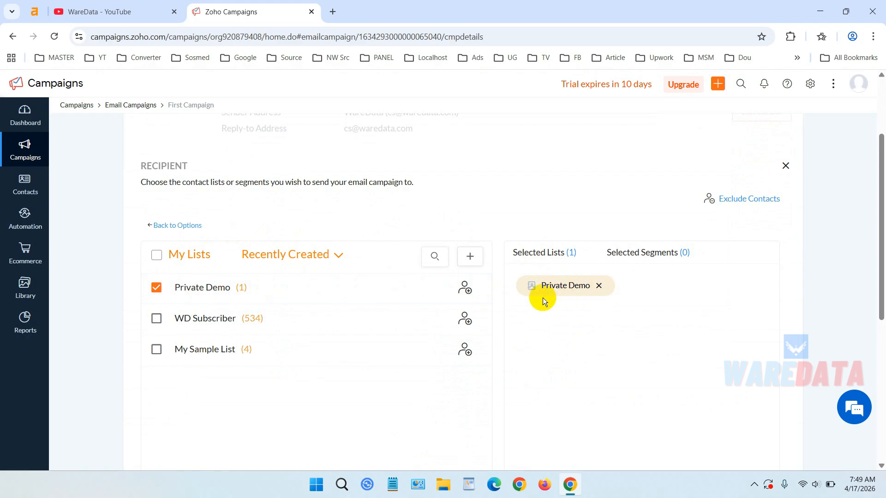
{"action": "scroll", "coordinate": [583, 300], "scroll_direction": "down", "scroll_amount": 3}
{"action": "left_click", "coordinate": [468, 408]}
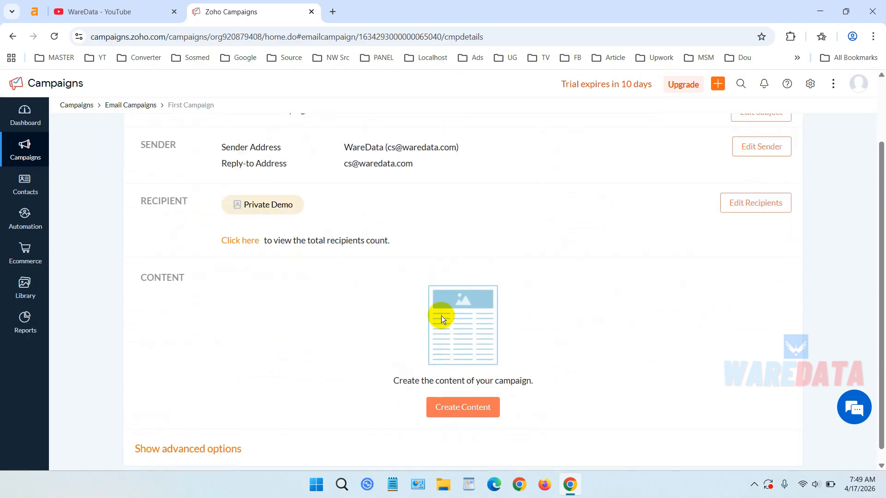
{"action": "scroll", "coordinate": [423, 270], "scroll_direction": "up", "scroll_amount": 1}
{"action": "scroll", "coordinate": [423, 270], "scroll_direction": "down", "scroll_amount": 2}
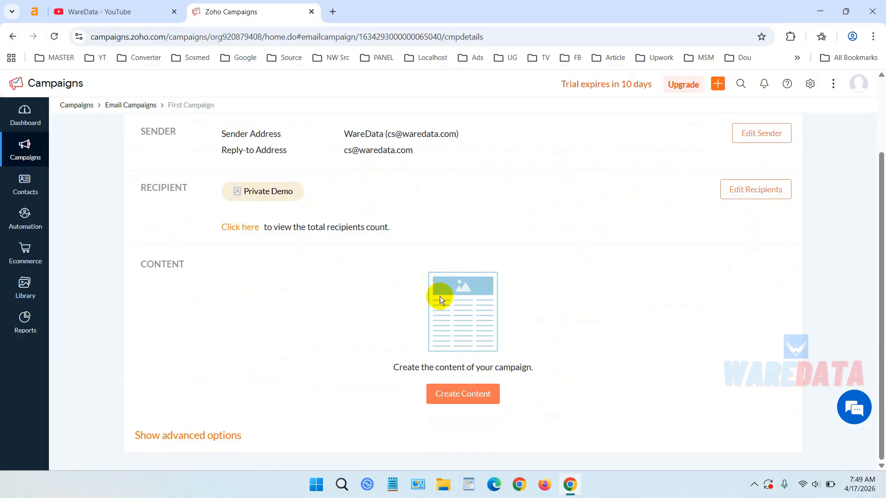
{"action": "left_click", "coordinate": [479, 395]}
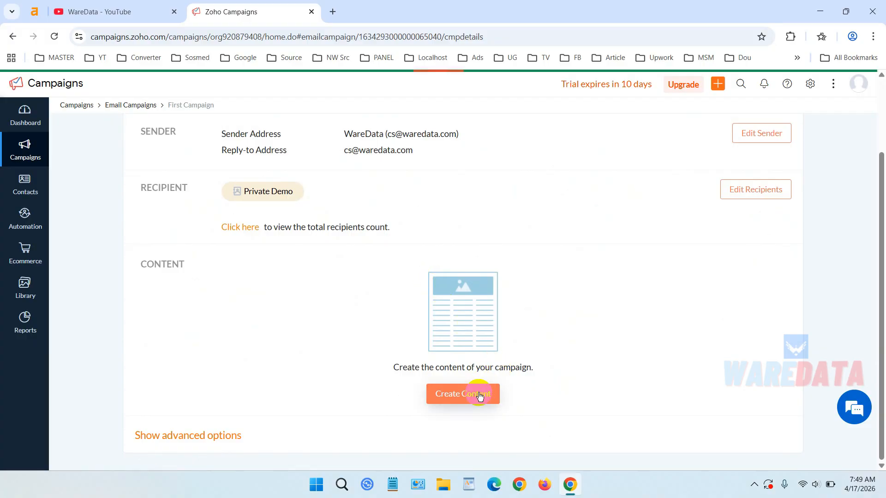
{"action": "scroll", "coordinate": [381, 292], "scroll_direction": "up", "scroll_amount": 1}
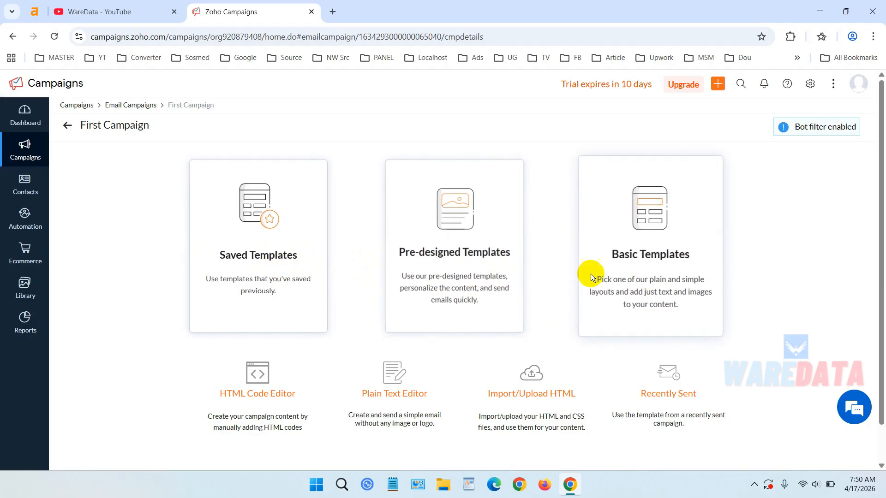
{"action": "left_click", "coordinate": [652, 269]}
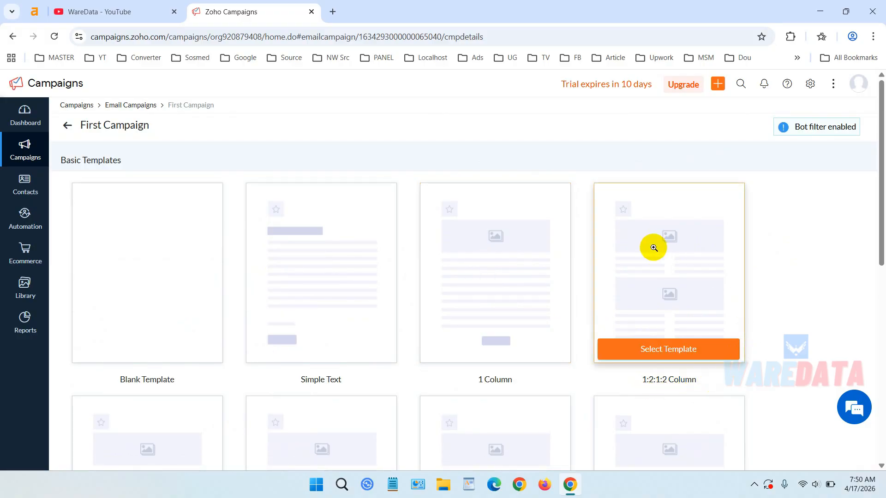
{"action": "scroll", "coordinate": [655, 249], "scroll_direction": "down", "scroll_amount": 1}
{"action": "scroll", "coordinate": [655, 249], "scroll_direction": "up", "scroll_amount": 1}
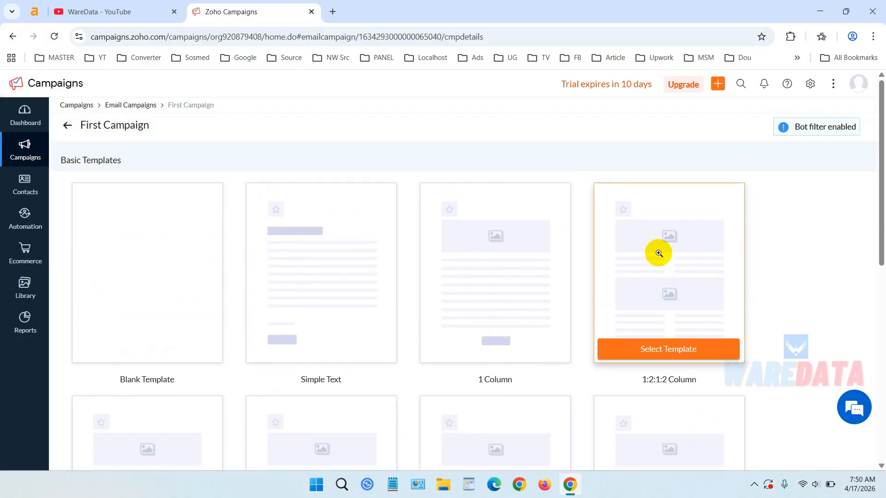
{"action": "left_click", "coordinate": [70, 130]}
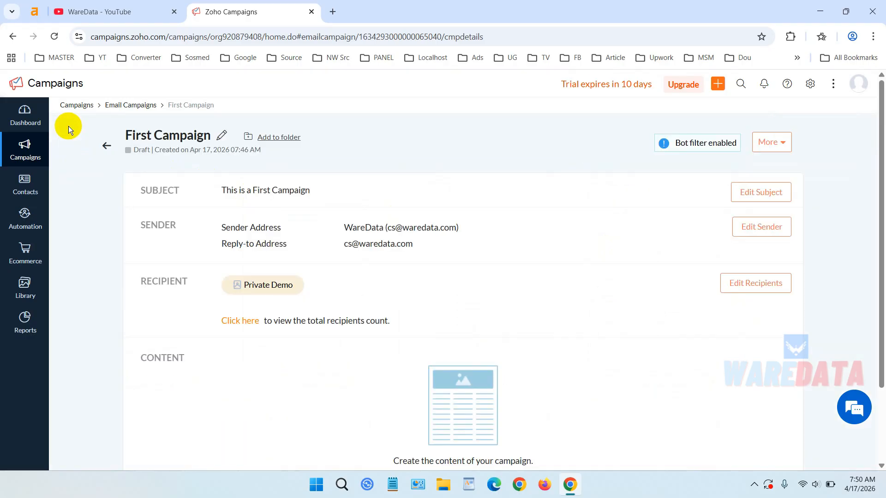
- Create the campaign content from the Welcome Travel pre-designed template
{"action": "scroll", "coordinate": [522, 233], "scroll_direction": "down", "scroll_amount": 2}
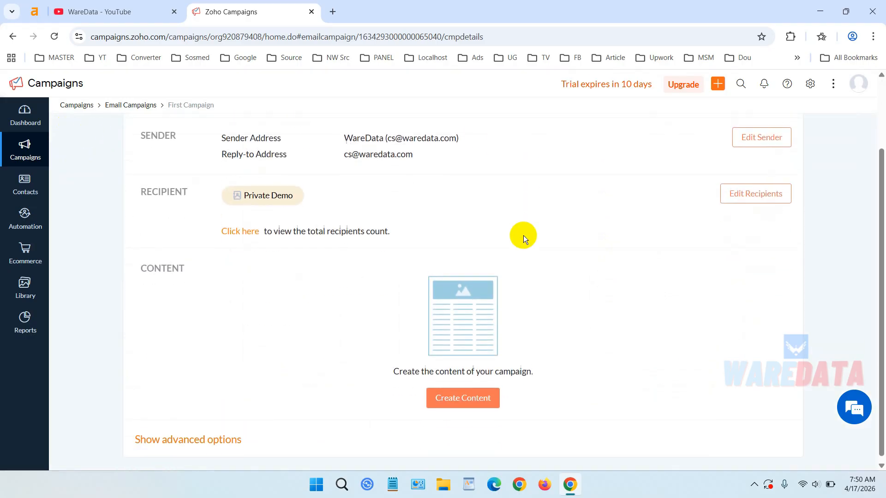
{"action": "left_click", "coordinate": [484, 395]}
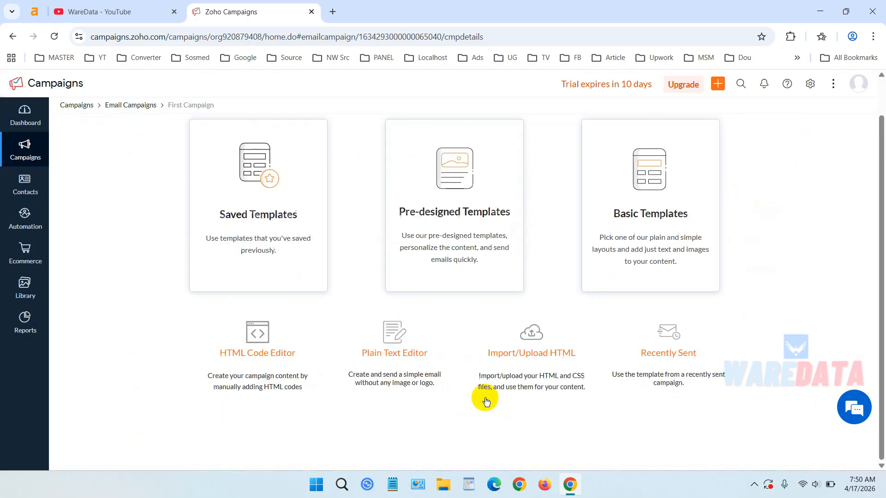
{"action": "left_click", "coordinate": [466, 218]}
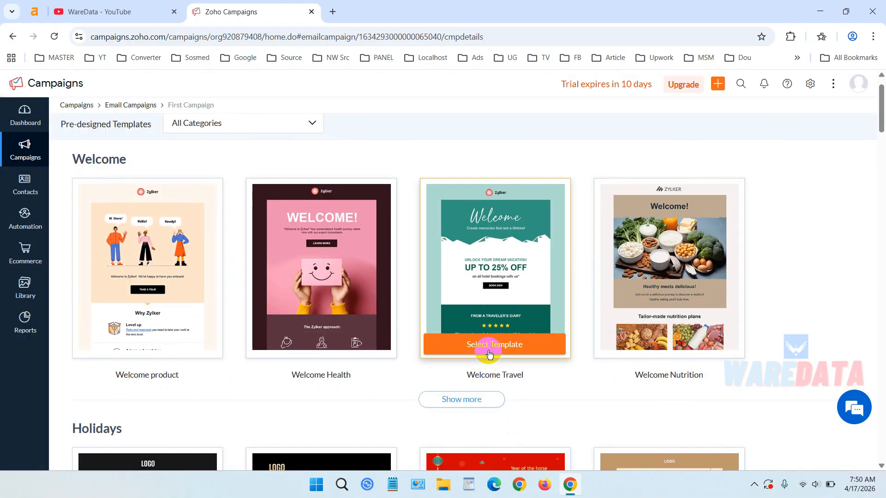
{"action": "left_click", "coordinate": [492, 351]}
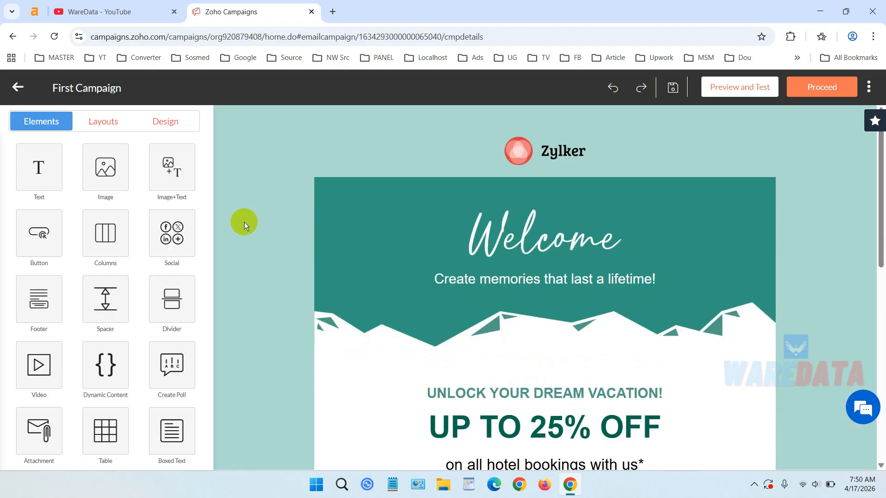
- Replace the Welcome header image in the template with the 75px.png image from My Files
{"action": "scroll", "coordinate": [590, 243], "scroll_direction": "down", "scroll_amount": 8}
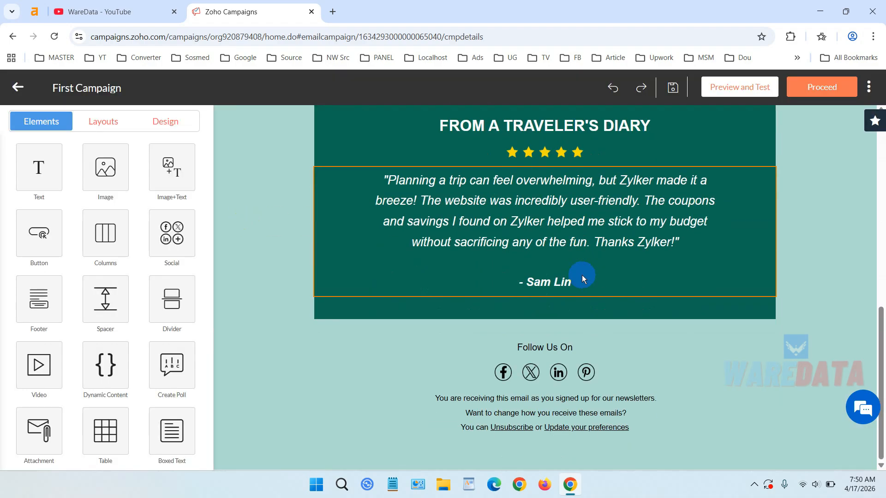
{"action": "scroll", "coordinate": [587, 310], "scroll_direction": "up", "scroll_amount": 8}
{"action": "scroll", "coordinate": [587, 310], "scroll_direction": "down", "scroll_amount": 9}
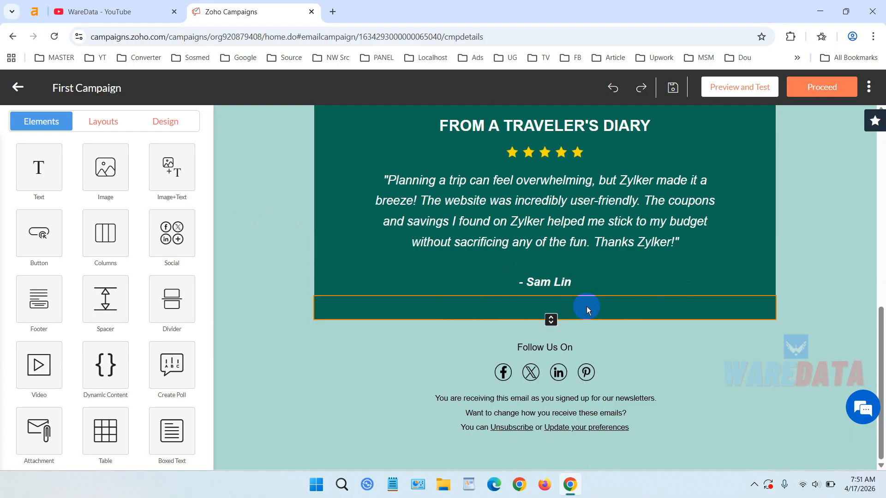
{"action": "scroll", "coordinate": [585, 313], "scroll_direction": "down", "scroll_amount": 1}
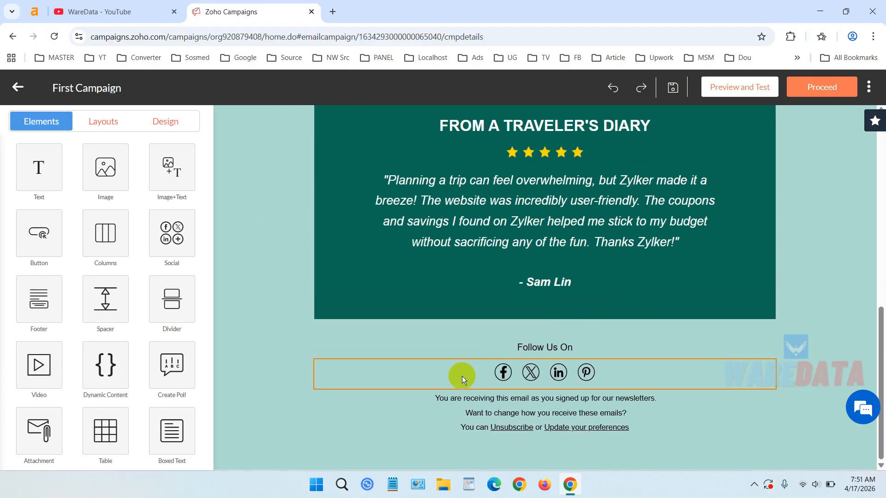
{"action": "scroll", "coordinate": [582, 379], "scroll_direction": "up", "scroll_amount": 10}
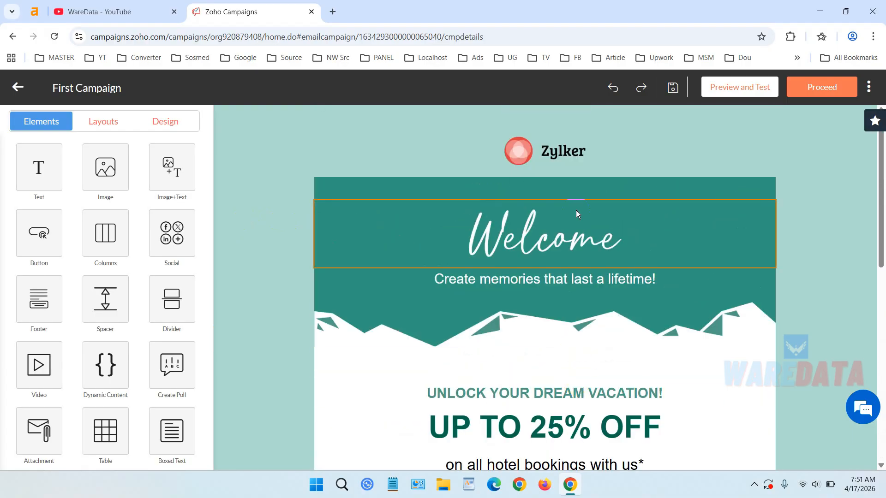
{"action": "left_click", "coordinate": [557, 235]}
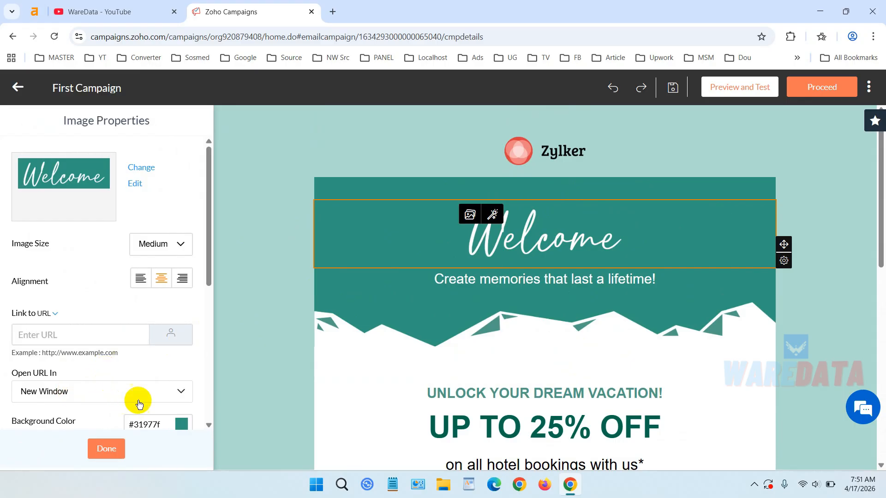
{"action": "left_click", "coordinate": [76, 340]}
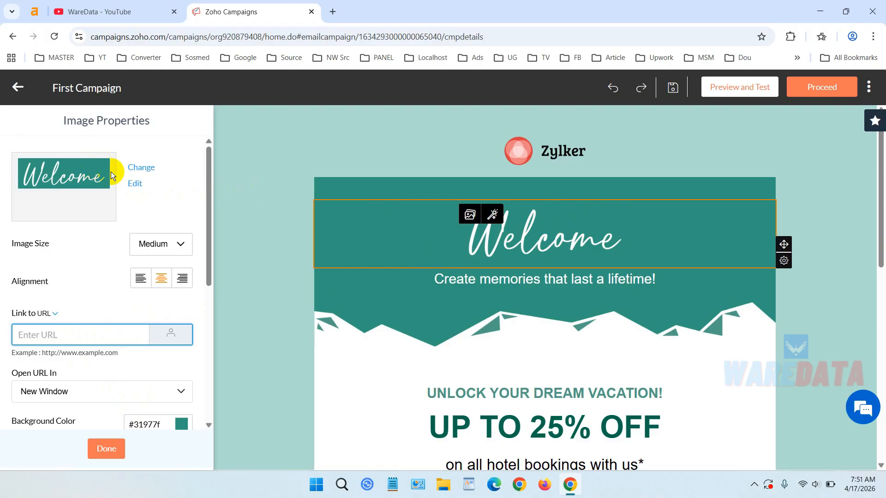
{"action": "left_click", "coordinate": [132, 169]}
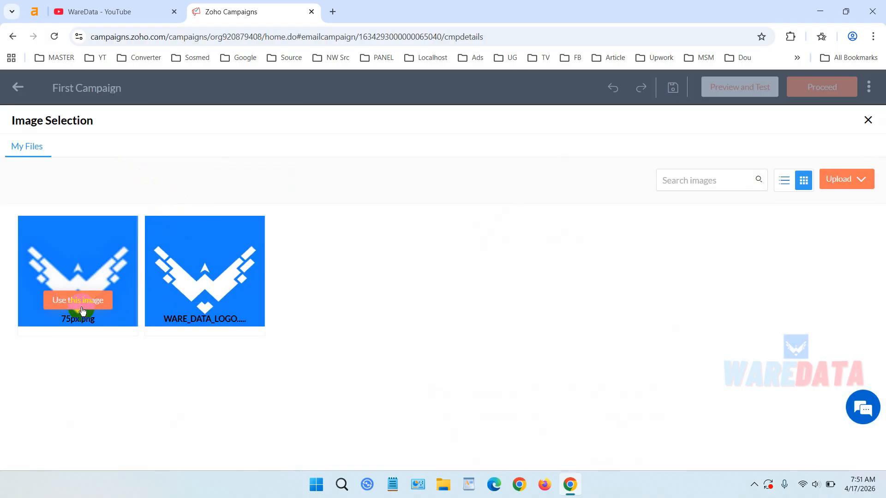
{"action": "left_click", "coordinate": [80, 302]}
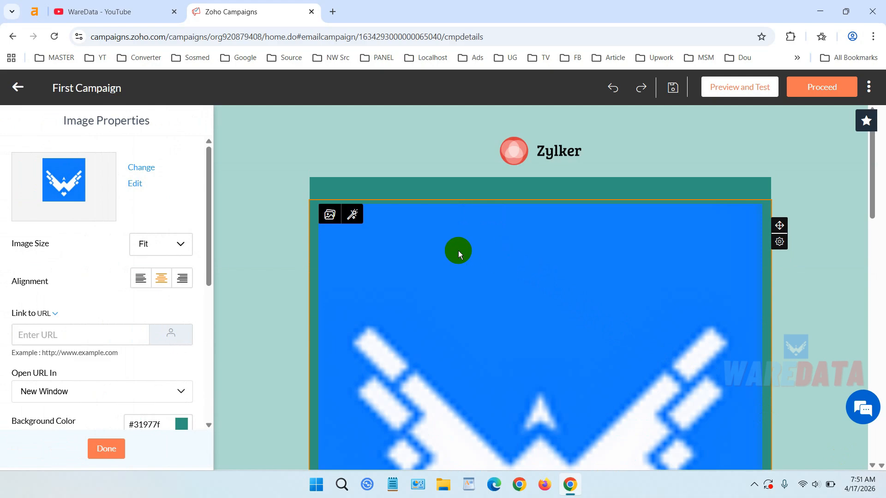
- Set the header image size to Small and center-align it
{"action": "left_click", "coordinate": [161, 253]}
{"action": "left_click", "coordinate": [156, 332]}
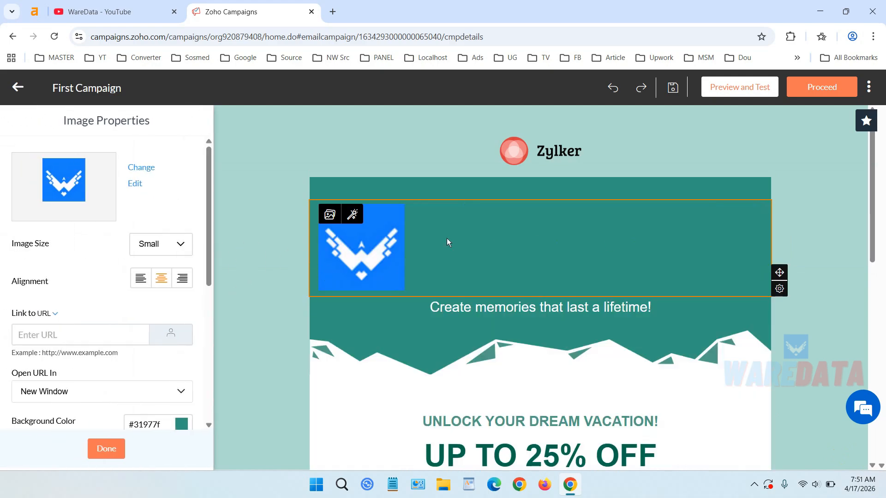
{"action": "left_click", "coordinate": [164, 280]}
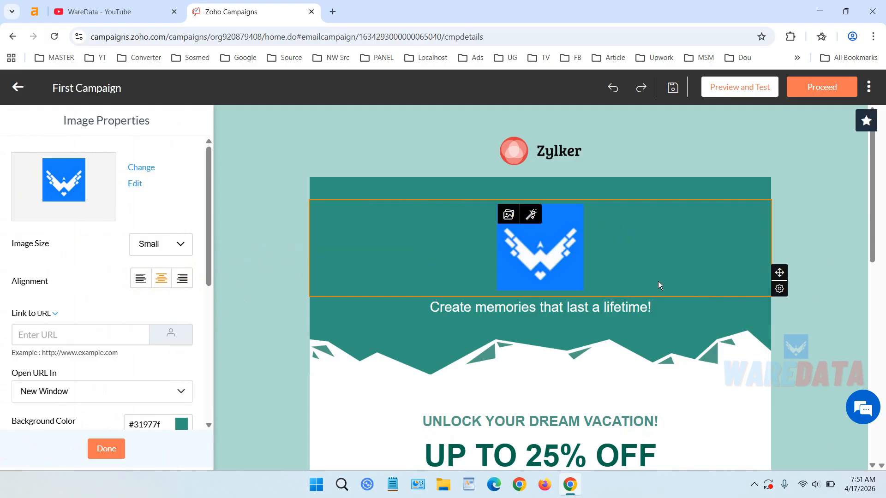
- Replace the tagline below the header image with the text "This is WareData Campaign"
{"action": "left_click", "coordinate": [673, 325]}
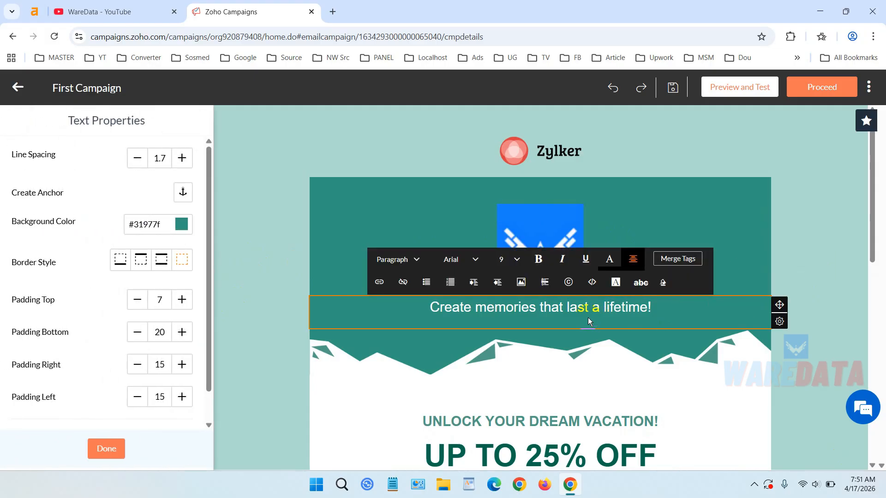
{"action": "double_click", "coordinate": [552, 308]}
{"action": "left_click", "coordinate": [566, 308]}
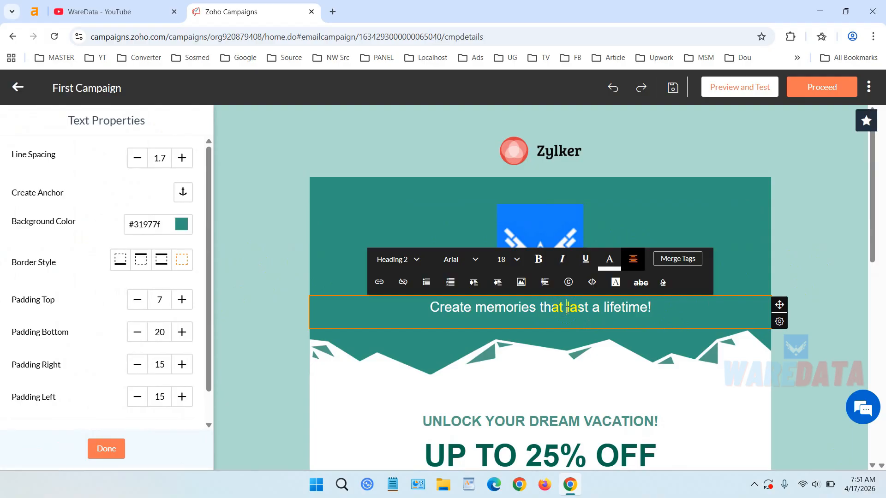
{"action": "triple_click", "coordinate": [476, 308]}
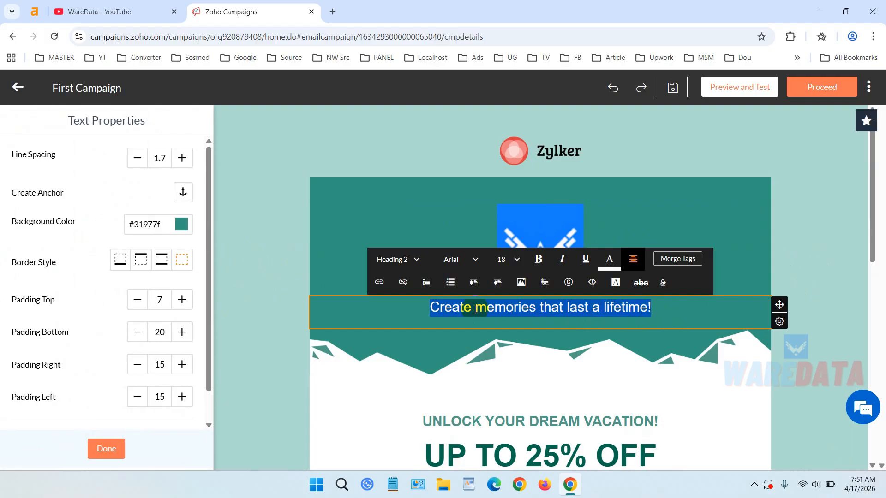
{"action": "type", "text": "This s"}
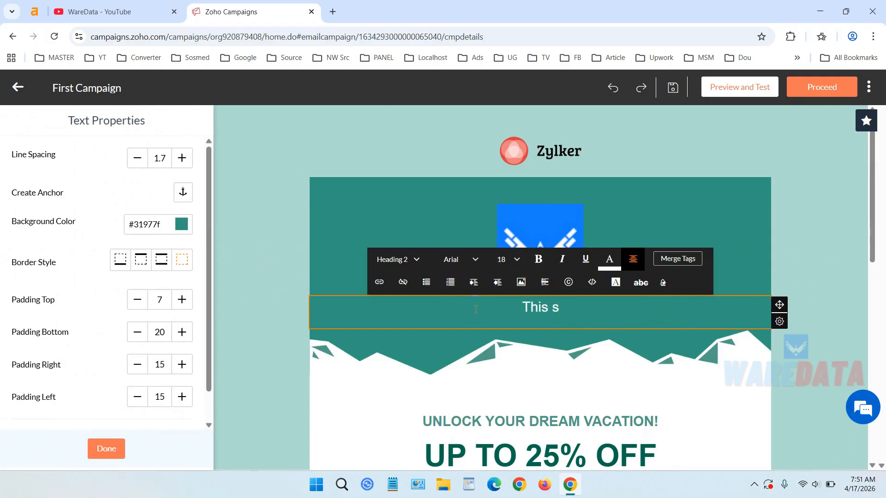
{"action": "key", "text": "BackSpace"}
{"action": "type", "text": "is w"}
{"action": "key", "text": "BackSpace"}
{"action": "type", "text": "W"}
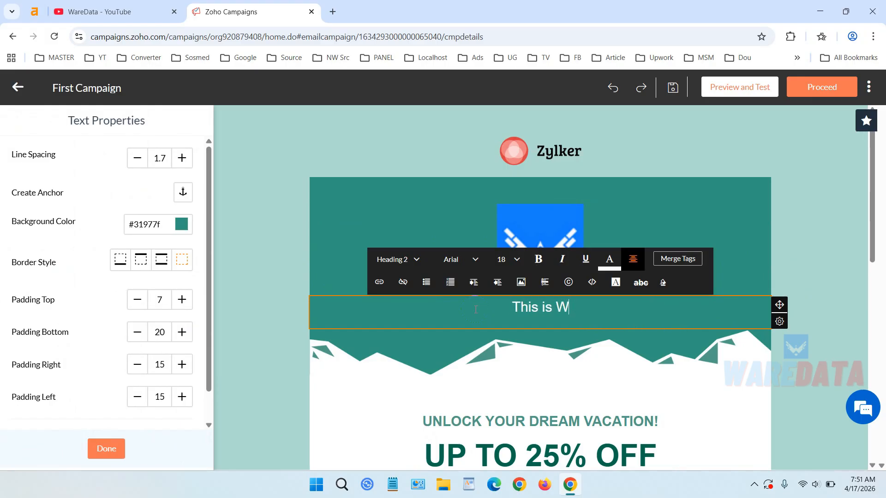
{"action": "type", "text": "areData "}
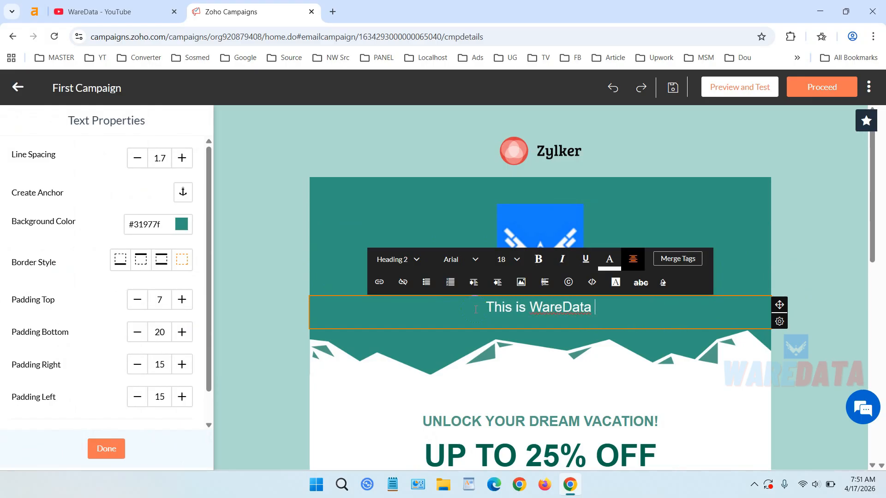
{"action": "type", "text": "Campaign"}
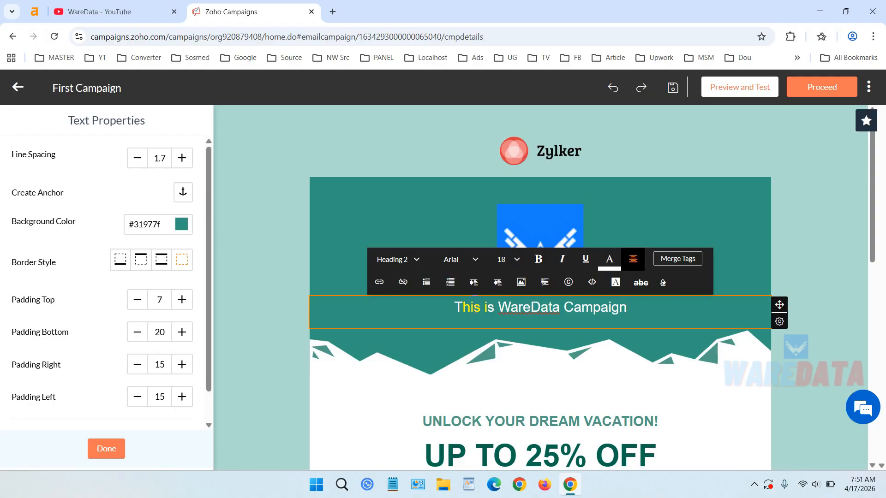
- Finish editing the template content and proceed to the campaign launch page
{"action": "left_click", "coordinate": [806, 230]}
{"action": "scroll", "coordinate": [668, 236], "scroll_direction": "down", "scroll_amount": 5}
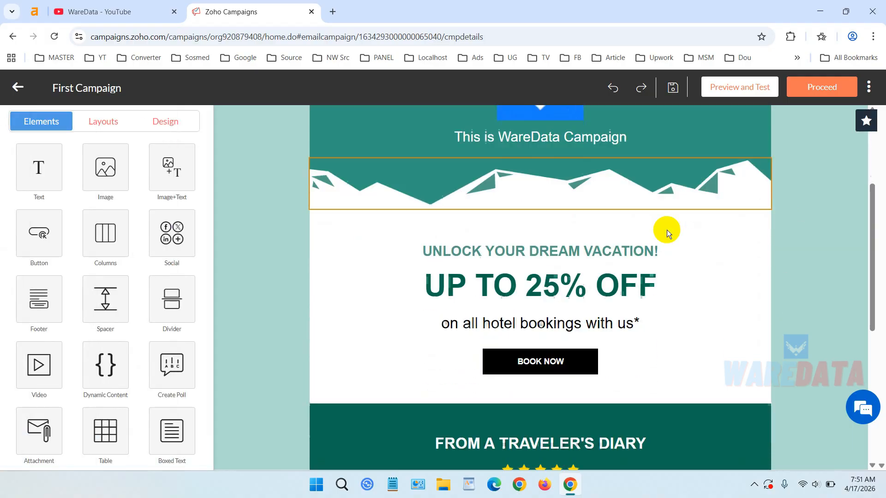
{"action": "scroll", "coordinate": [616, 268], "scroll_direction": "down", "scroll_amount": 5}
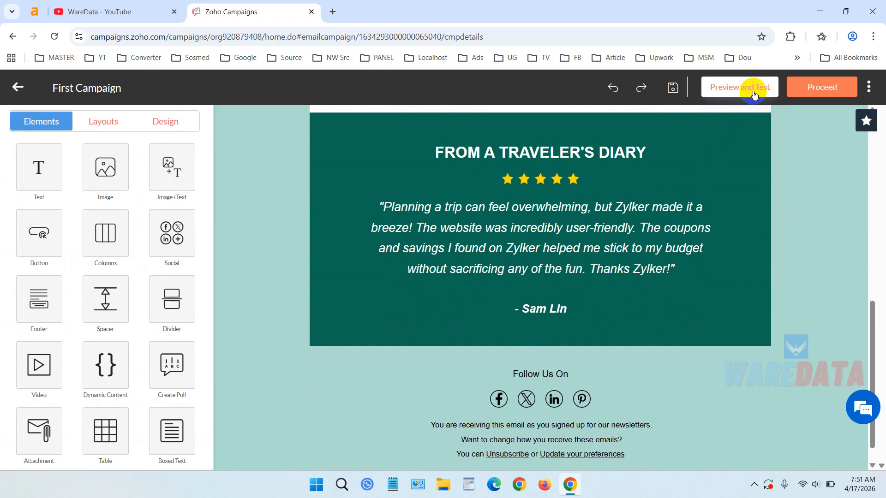
{"action": "left_click", "coordinate": [826, 91]}
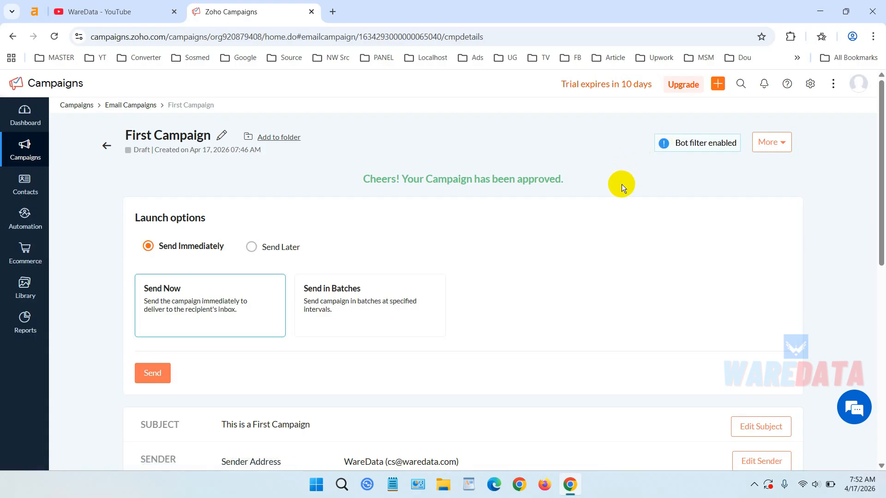
- Review the campaign summary and send the campaign immediately, confirming the send
{"action": "scroll", "coordinate": [620, 206], "scroll_direction": "down", "scroll_amount": 9}
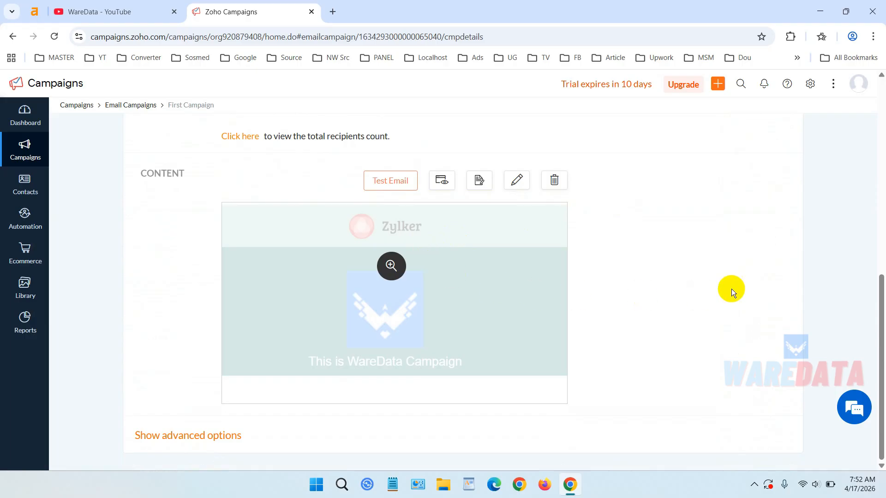
{"action": "scroll", "coordinate": [732, 288], "scroll_direction": "up", "scroll_amount": 1}
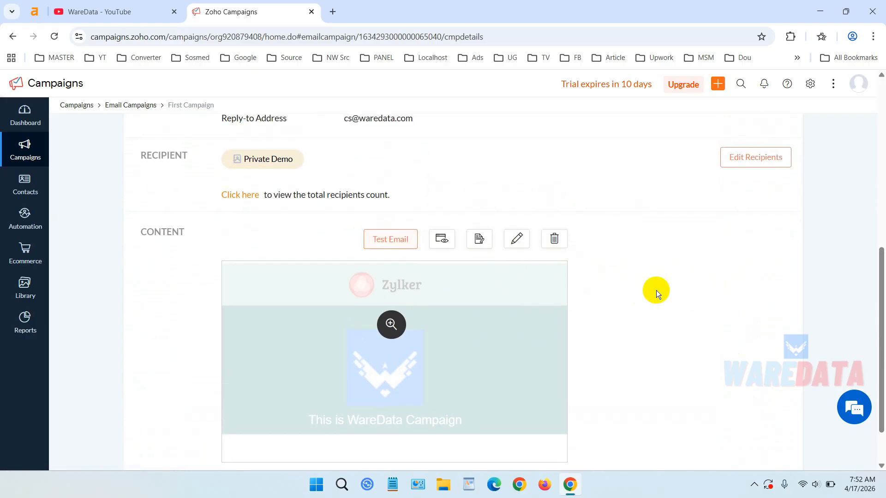
{"action": "scroll", "coordinate": [656, 289], "scroll_direction": "up", "scroll_amount": 7}
{"action": "left_click", "coordinate": [157, 376]}
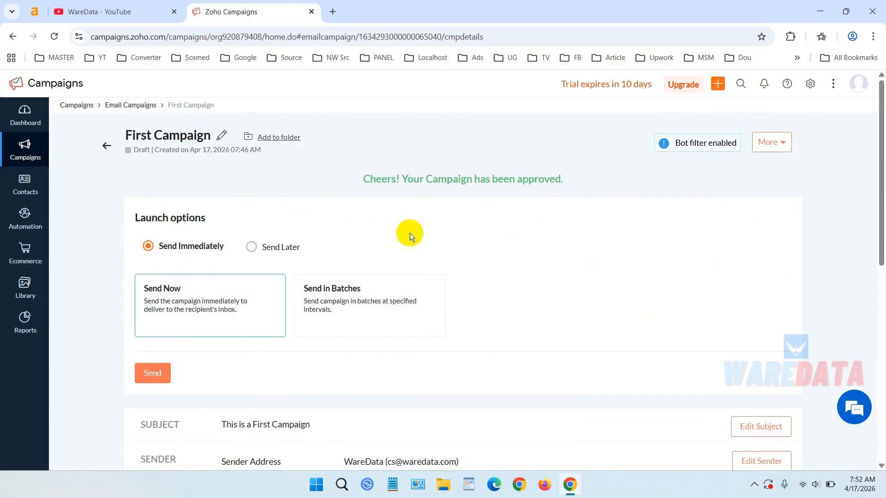
{"action": "scroll", "coordinate": [326, 350], "scroll_direction": "down", "scroll_amount": 9}
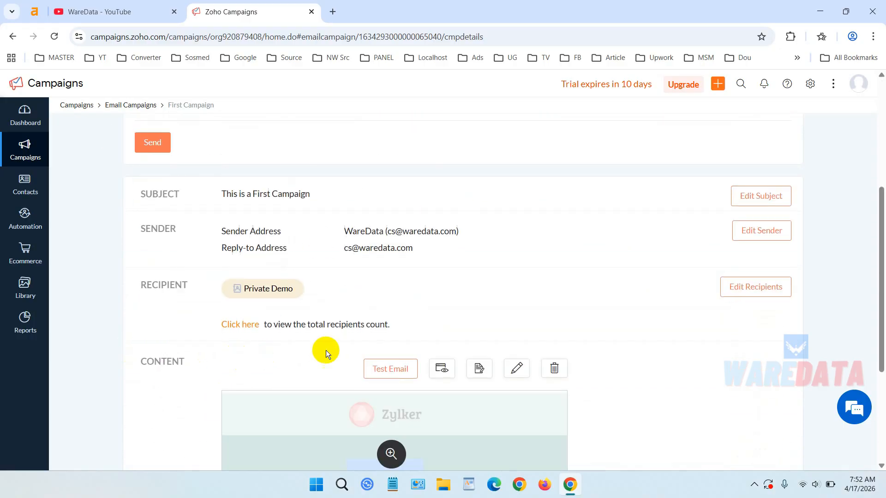
{"action": "scroll", "coordinate": [368, 347], "scroll_direction": "up", "scroll_amount": 8}
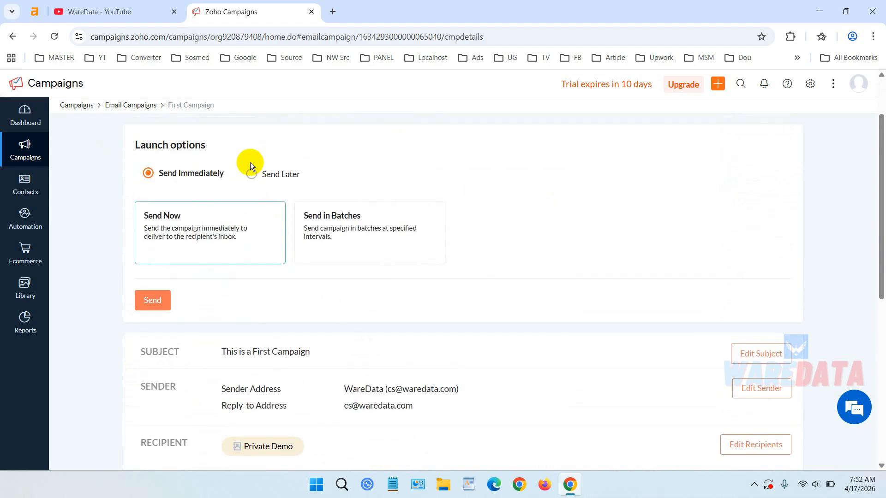
{"action": "left_click", "coordinate": [157, 300]}
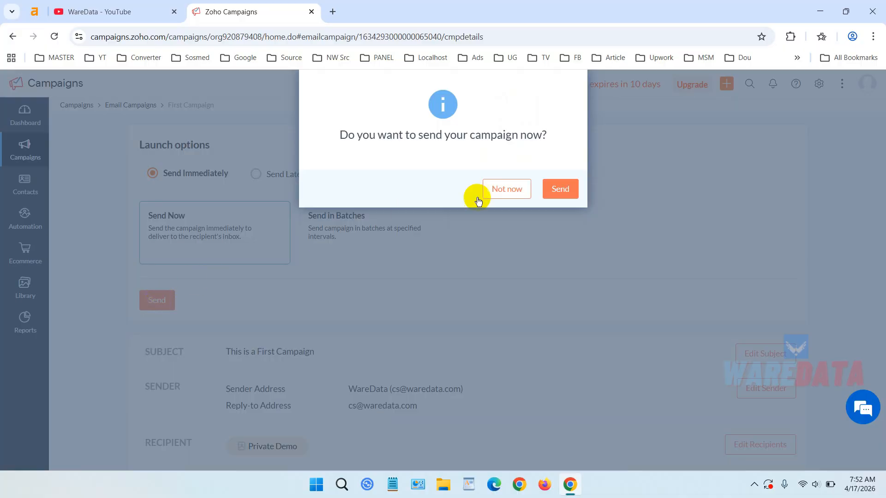
{"action": "left_click", "coordinate": [570, 191]}
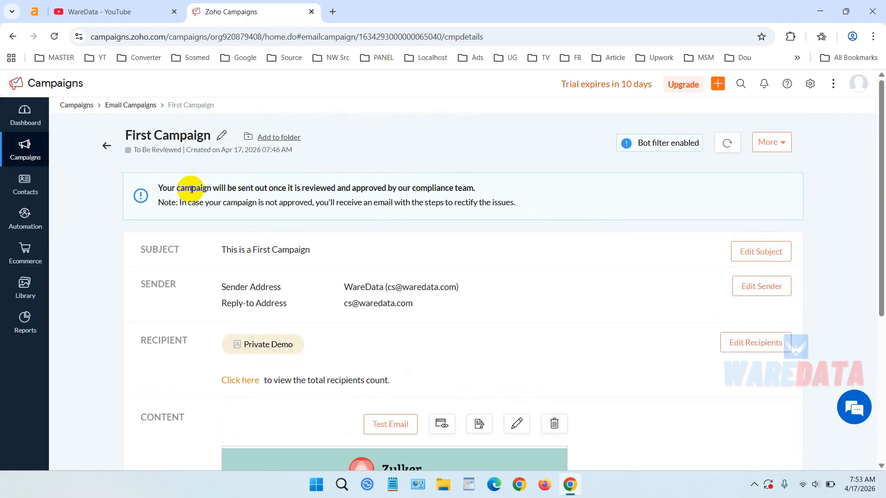
- Read the compliance review notice shown at the top of the campaign page
{"action": "left_click_drag", "start_coordinate": [158, 187], "coordinate": [549, 203]}
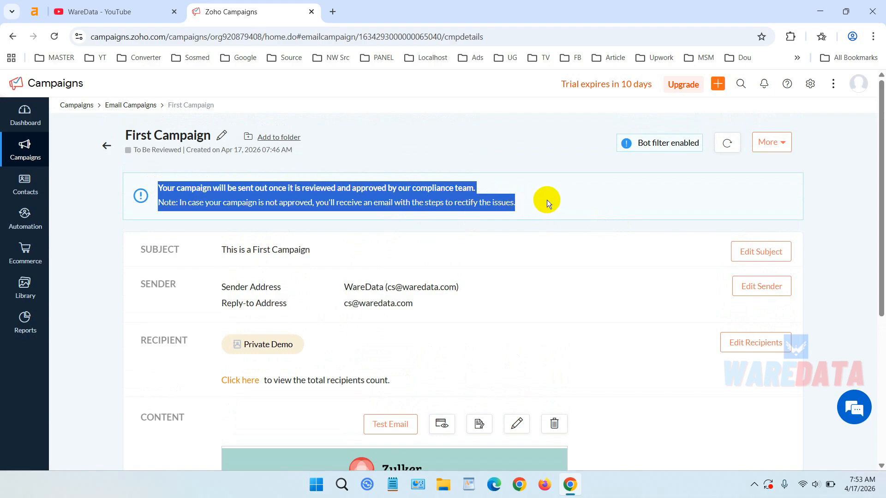
{"action": "left_click", "coordinate": [547, 201]}
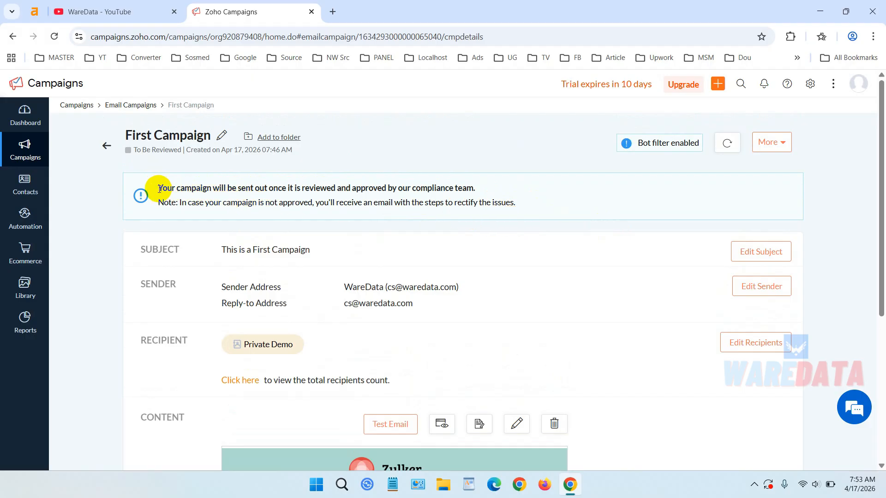
{"action": "left_click_drag", "start_coordinate": [157, 187], "coordinate": [585, 195]}
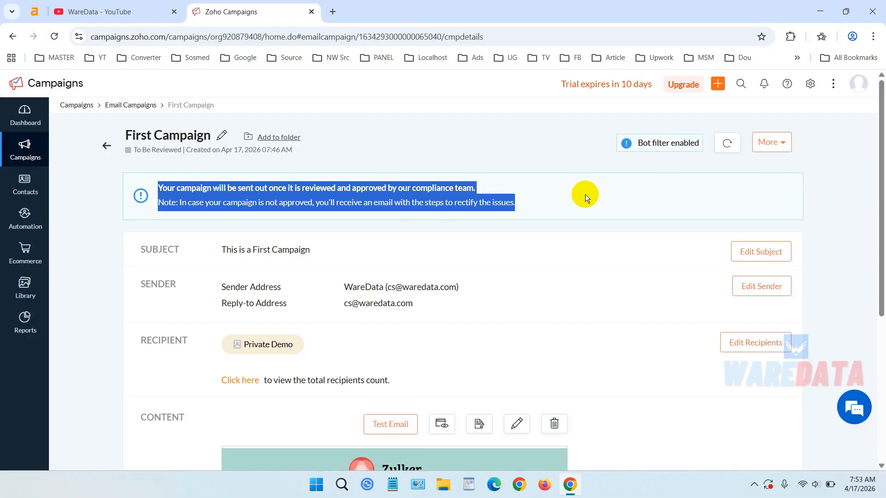